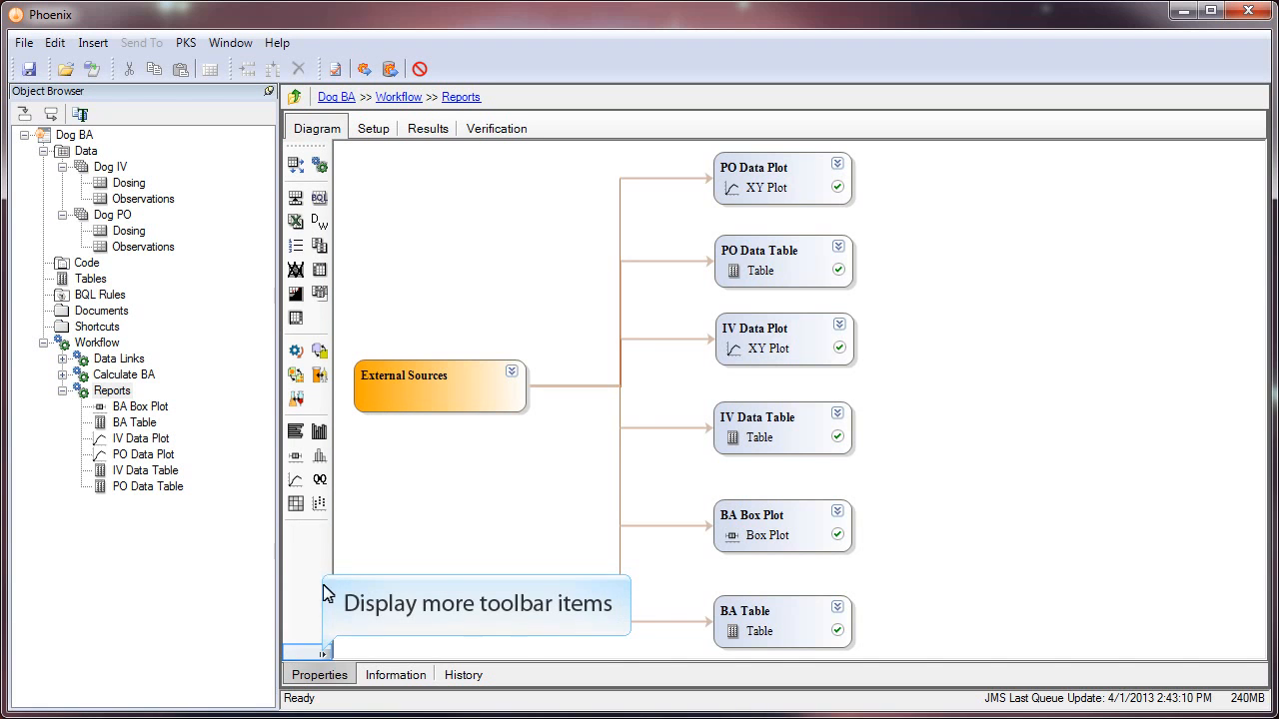
- Insert a Reporter object and place it to the right of the six report objects
click(323, 655)
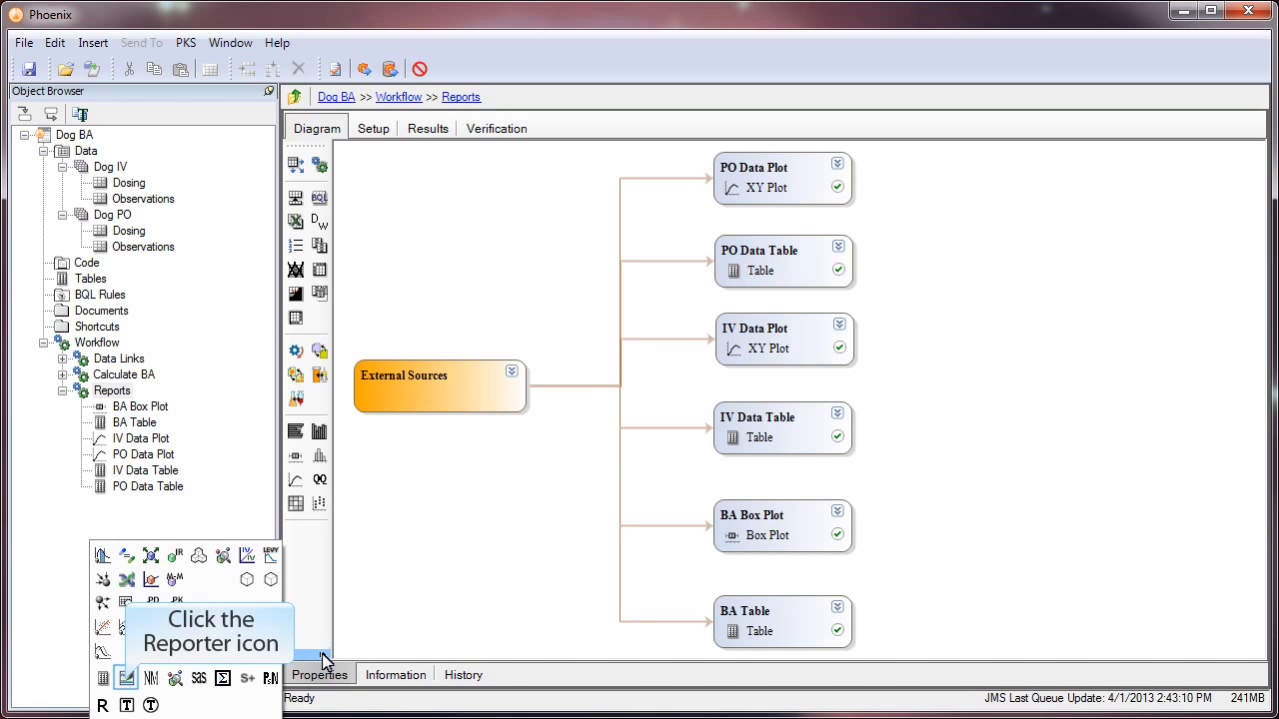
click(126, 678)
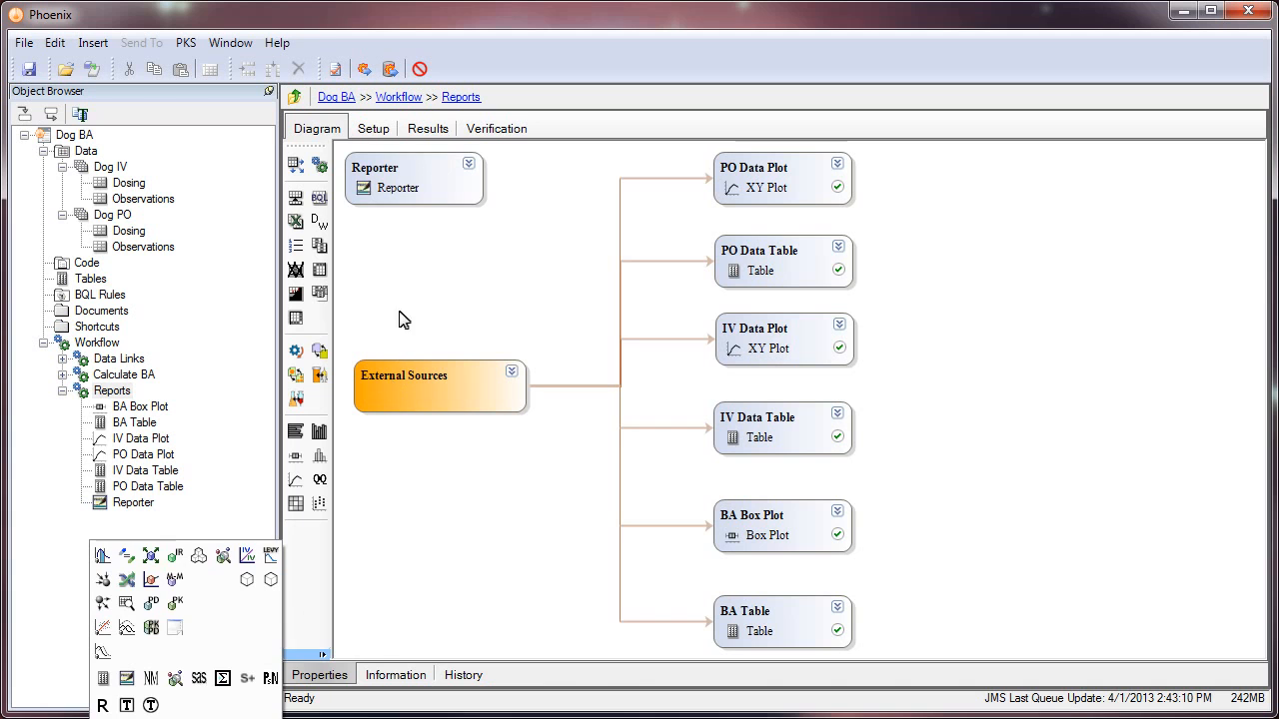
drag(409, 191, 1007, 403)
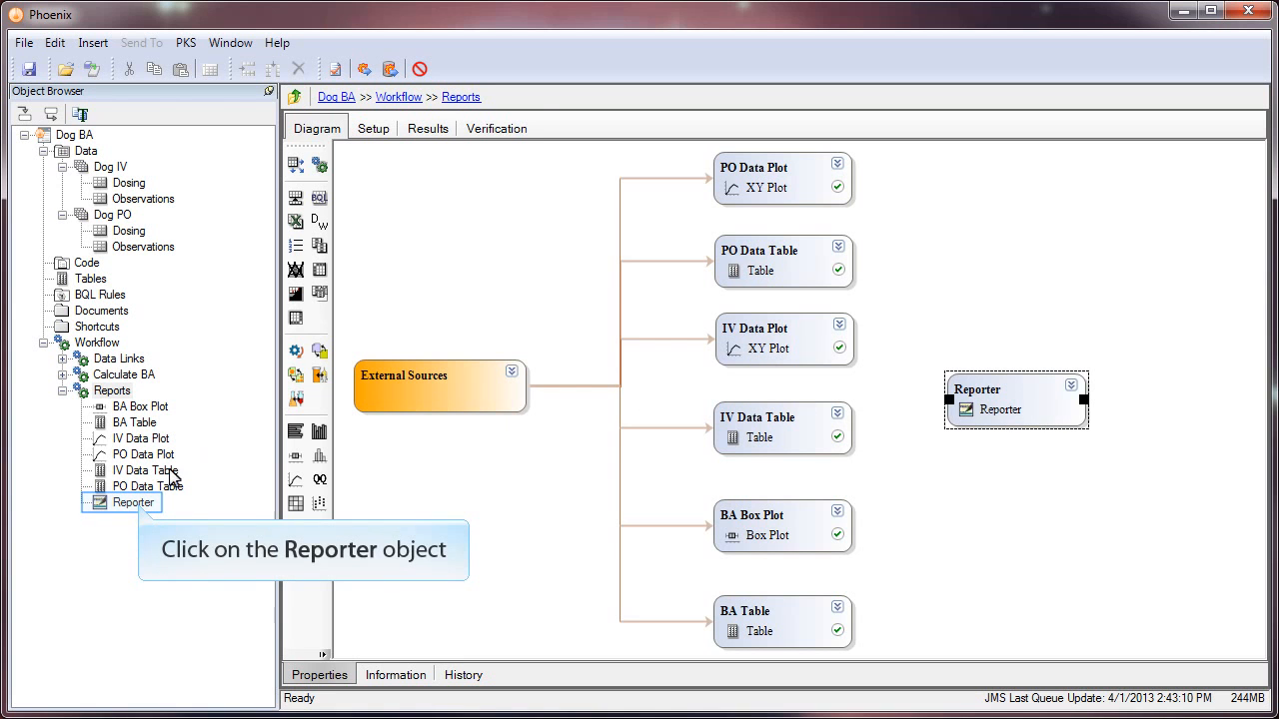
- Add the BA Box Plot's Plot and the BA Table's Html output as Reporter content
click(138, 505)
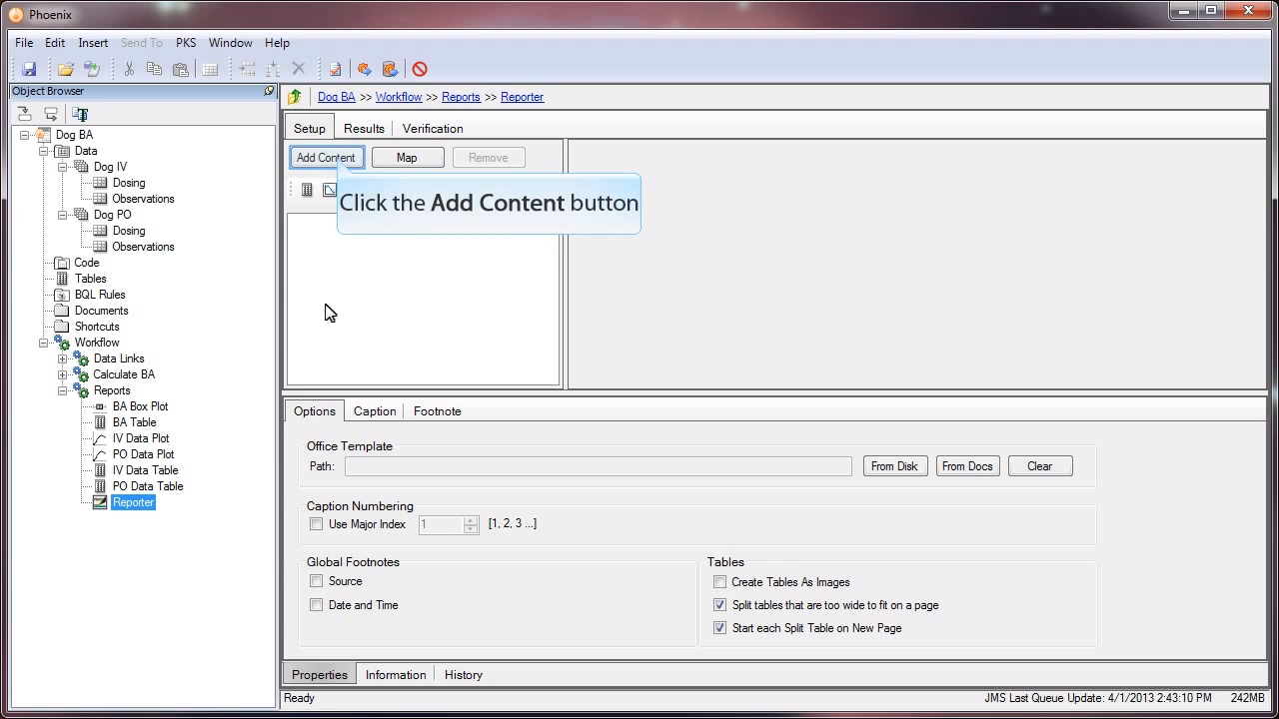
click(314, 158)
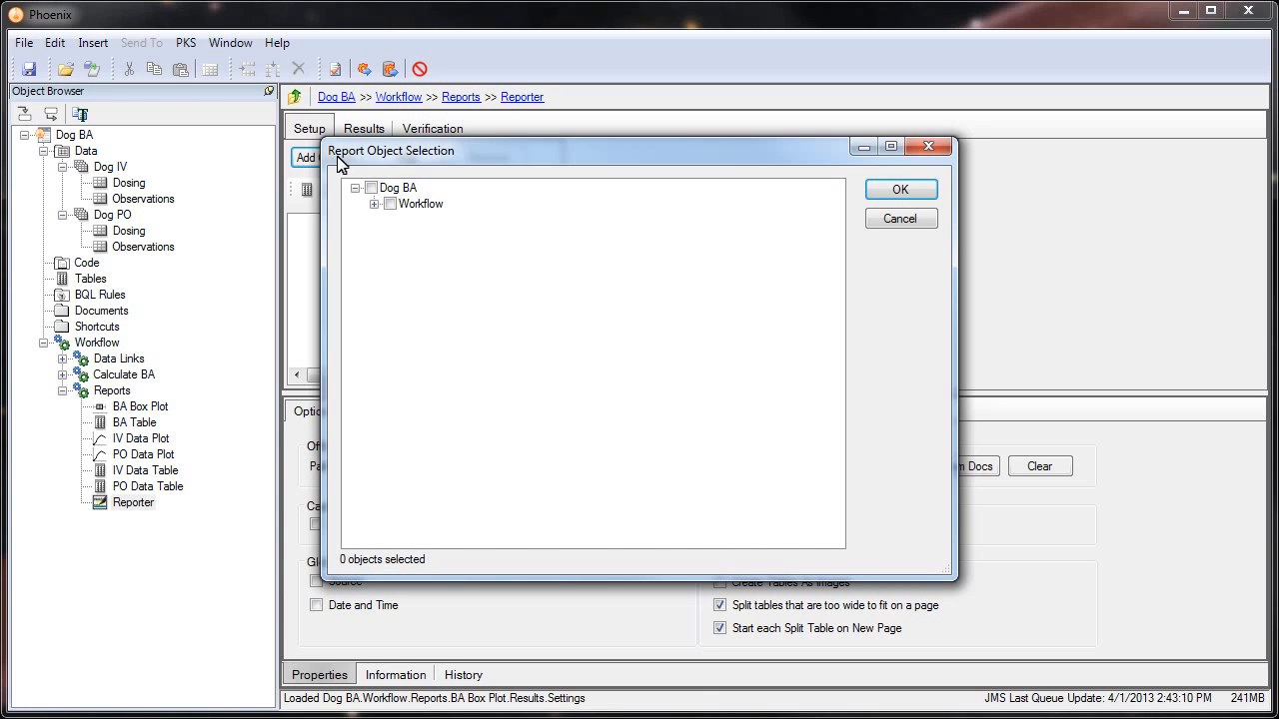
click(374, 204)
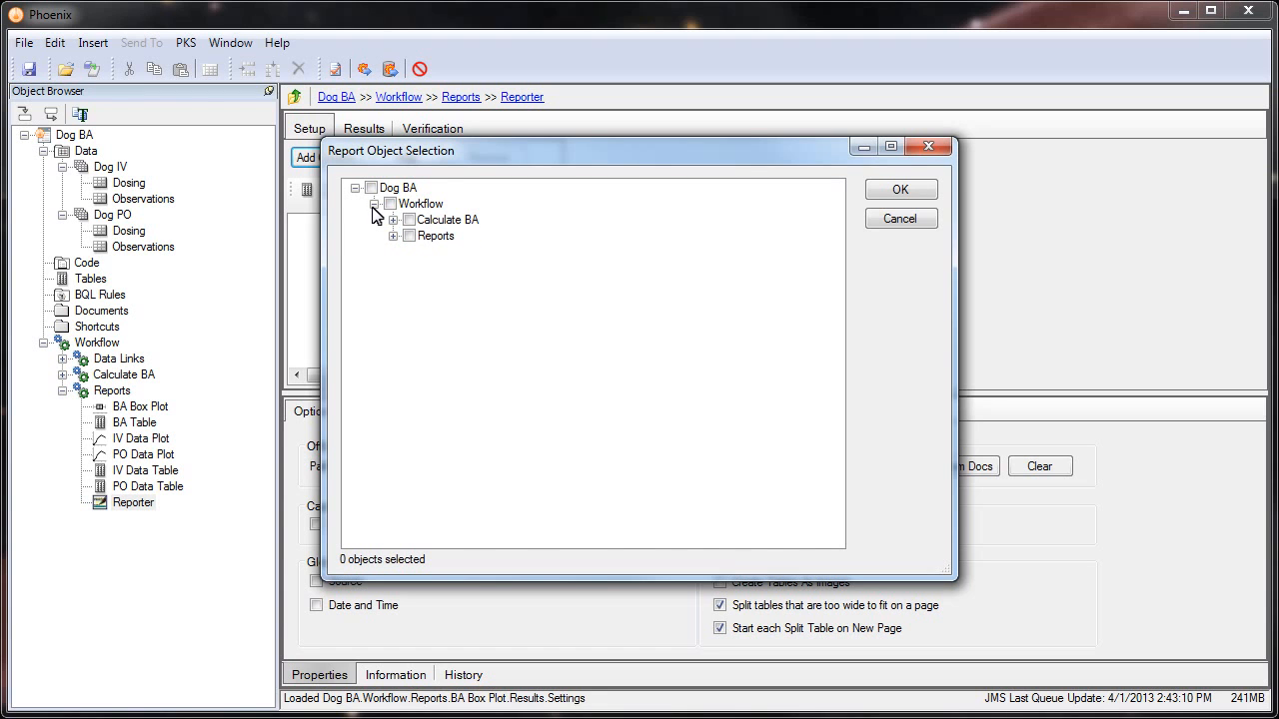
click(393, 236)
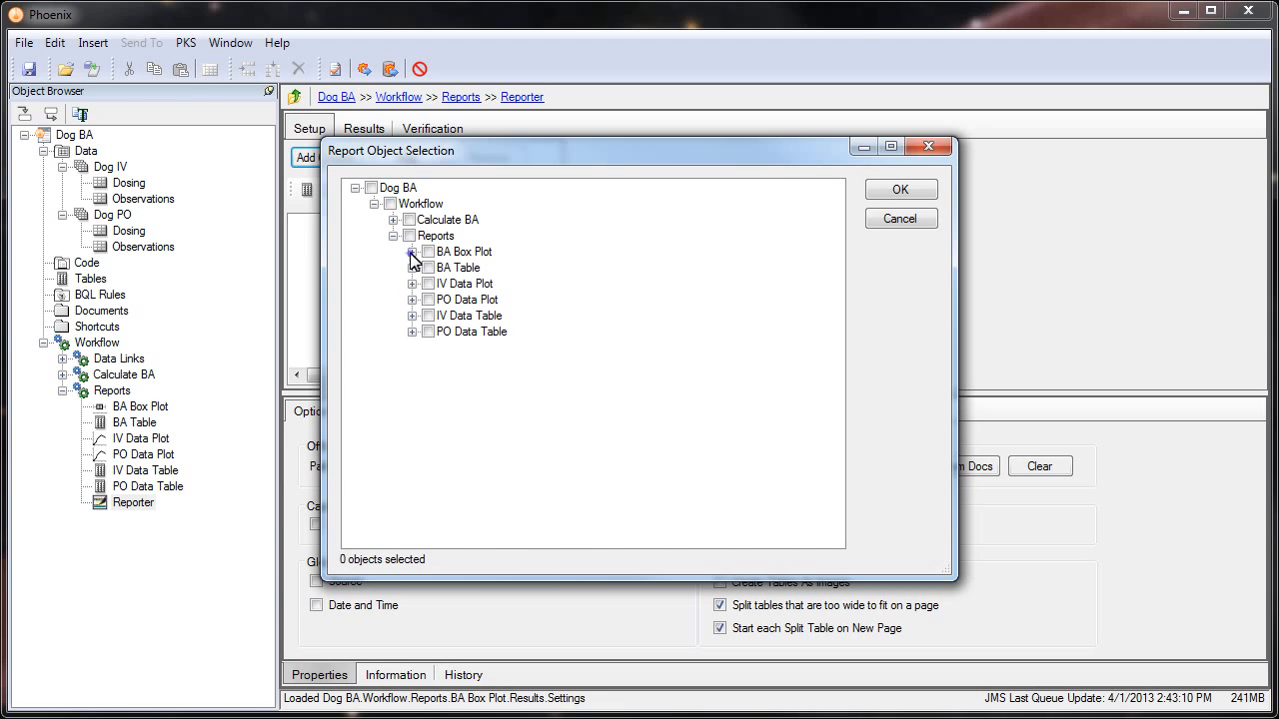
click(411, 252)
click(447, 267)
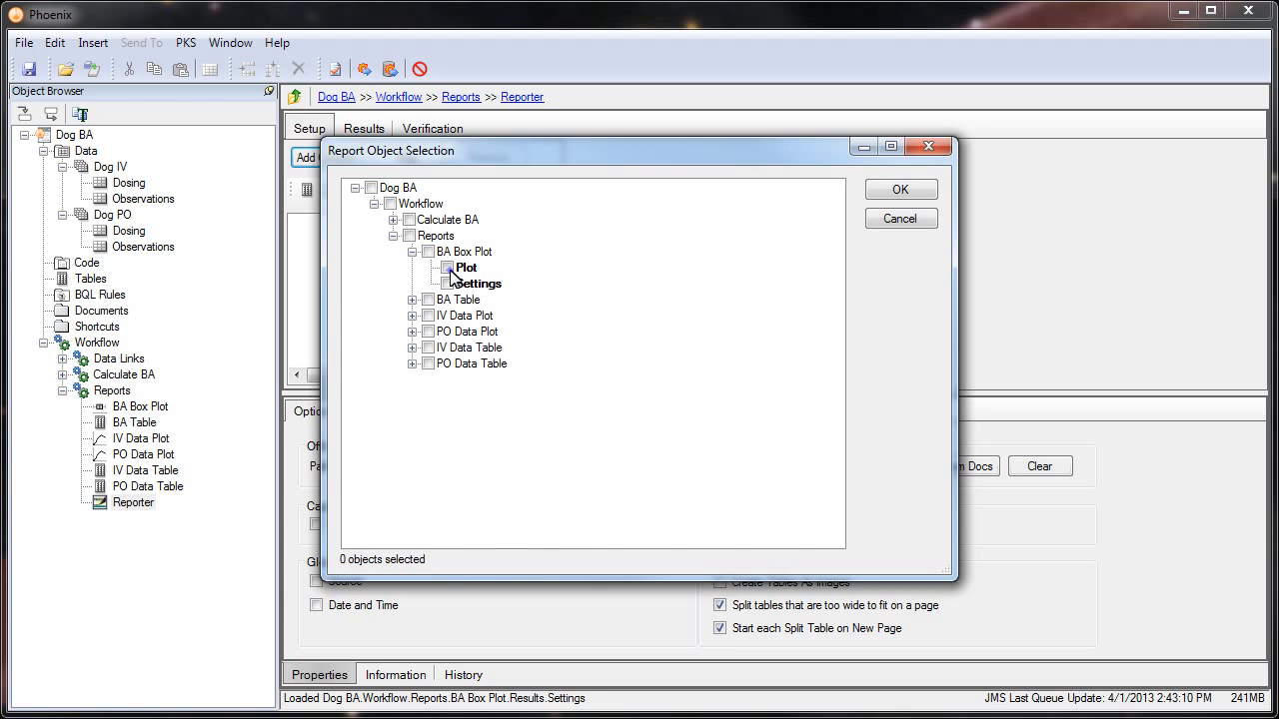
click(412, 300)
click(446, 316)
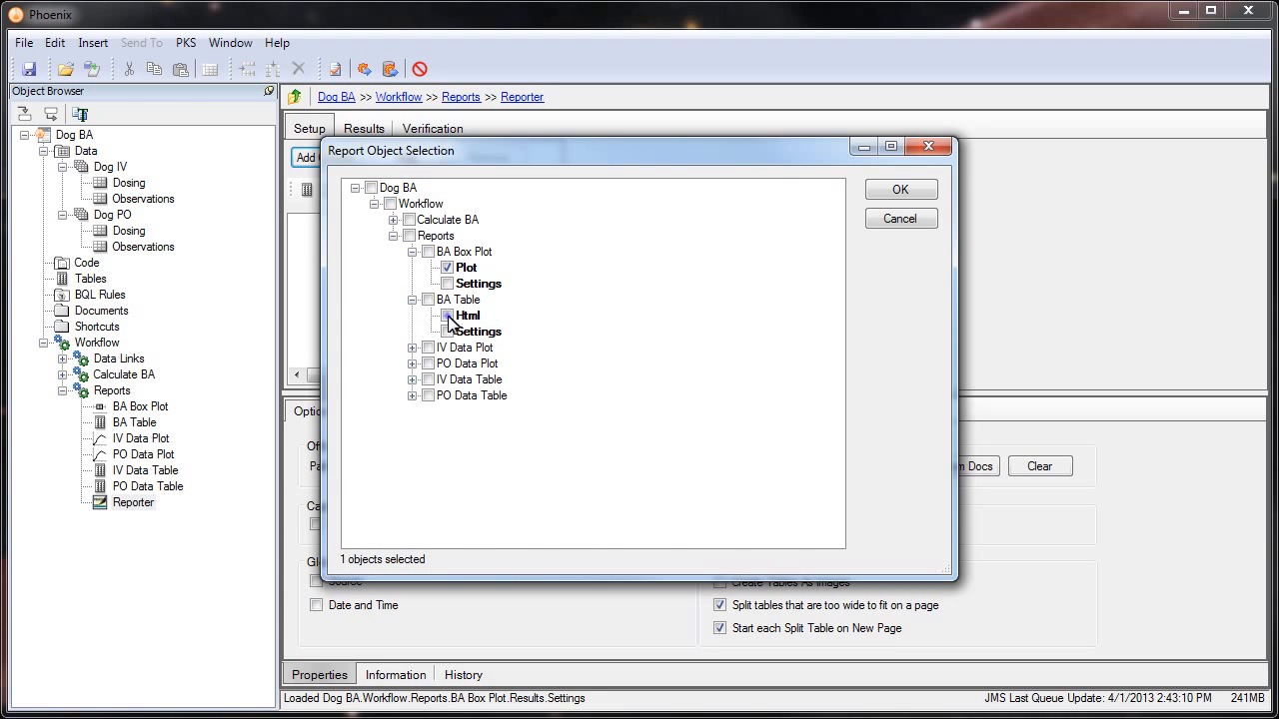
- Add the IV/PO Data Plot plots and IV/PO Data Table Html outputs, then confirm
click(411, 347)
click(447, 364)
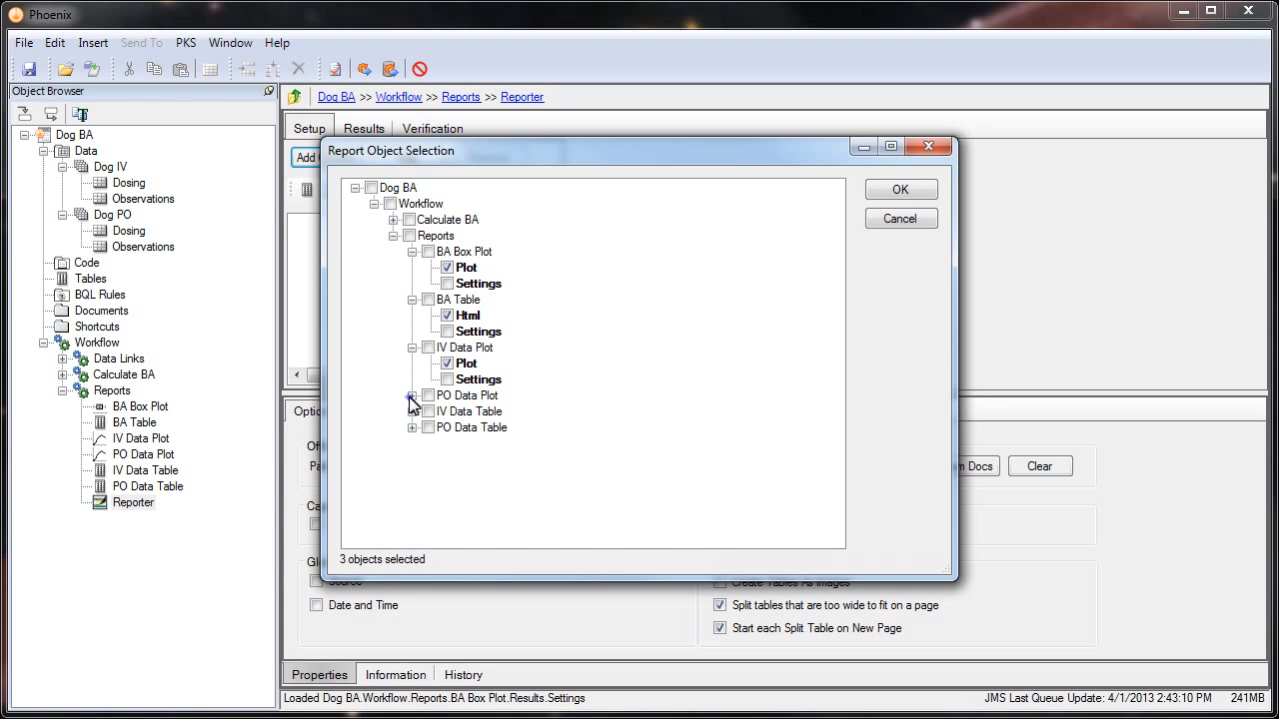
click(411, 396)
click(446, 412)
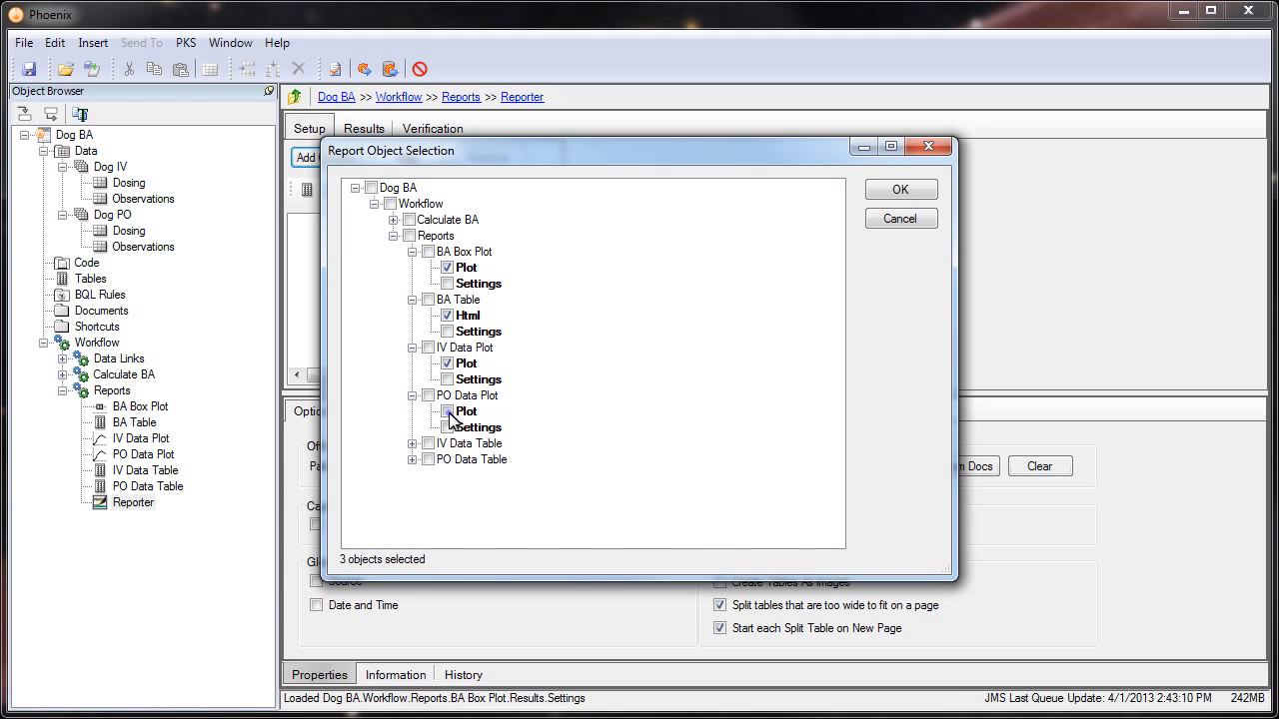
click(412, 443)
click(446, 459)
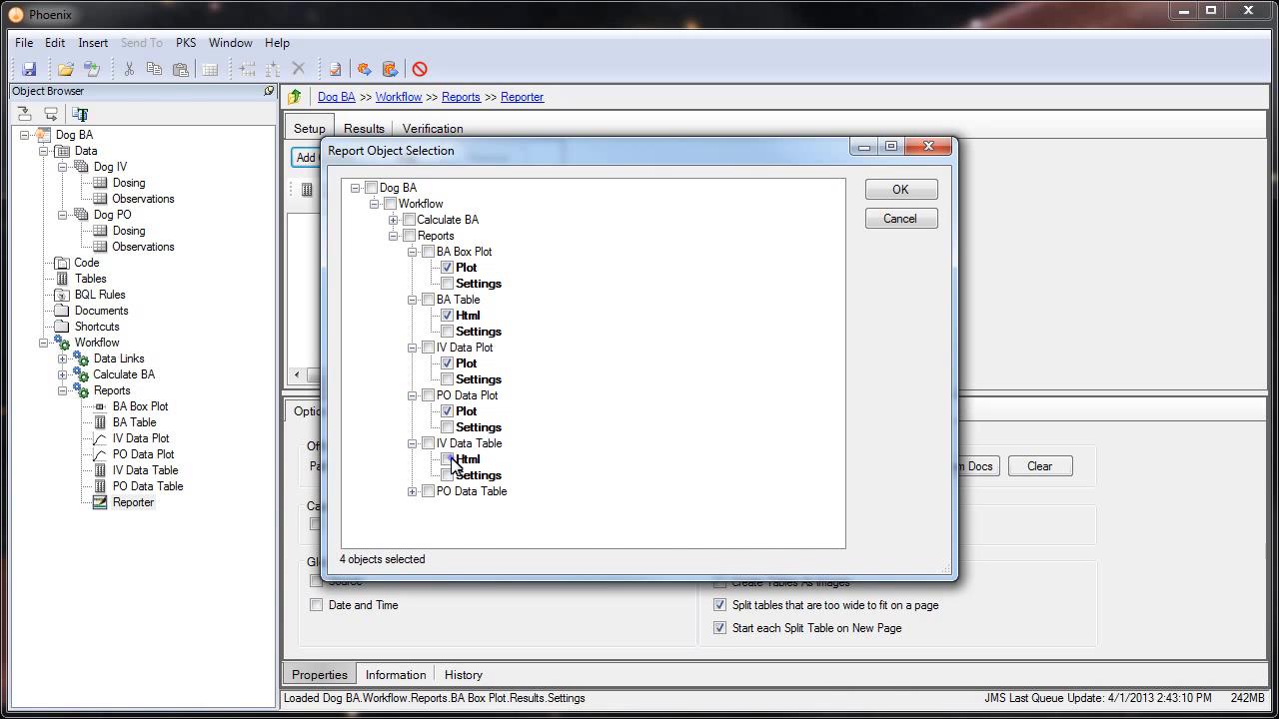
click(412, 492)
click(446, 507)
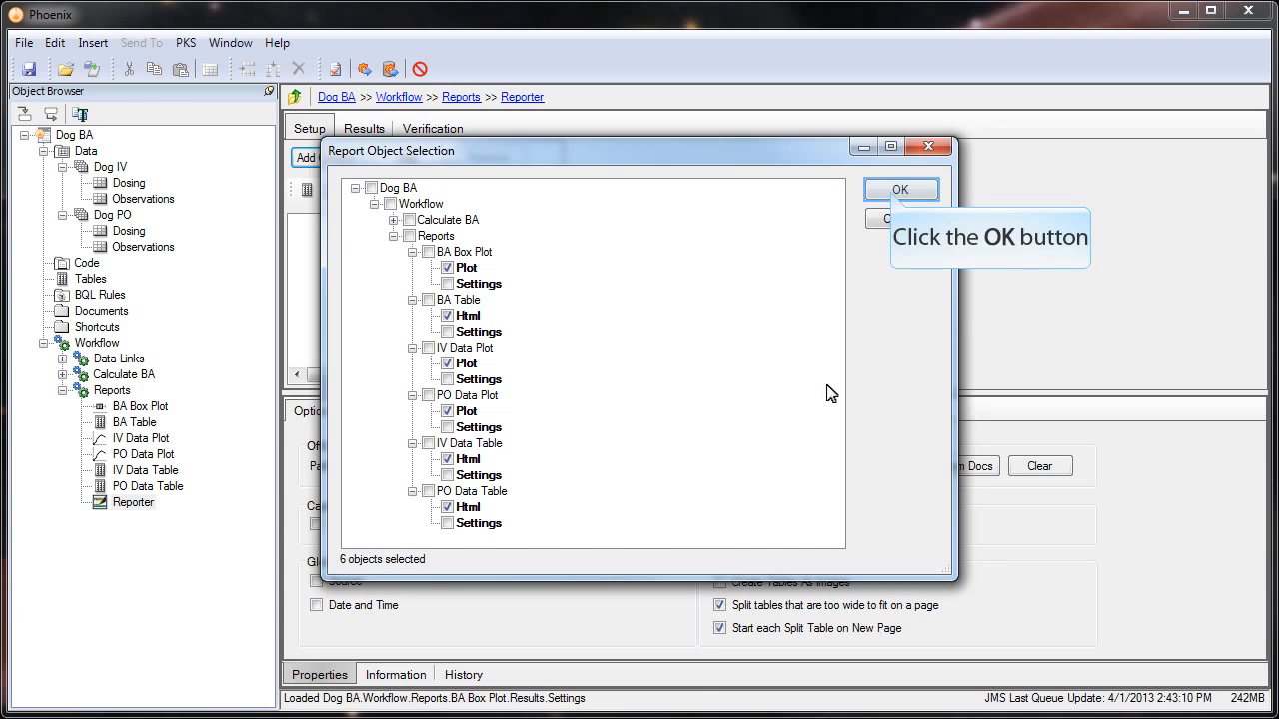
click(897, 192)
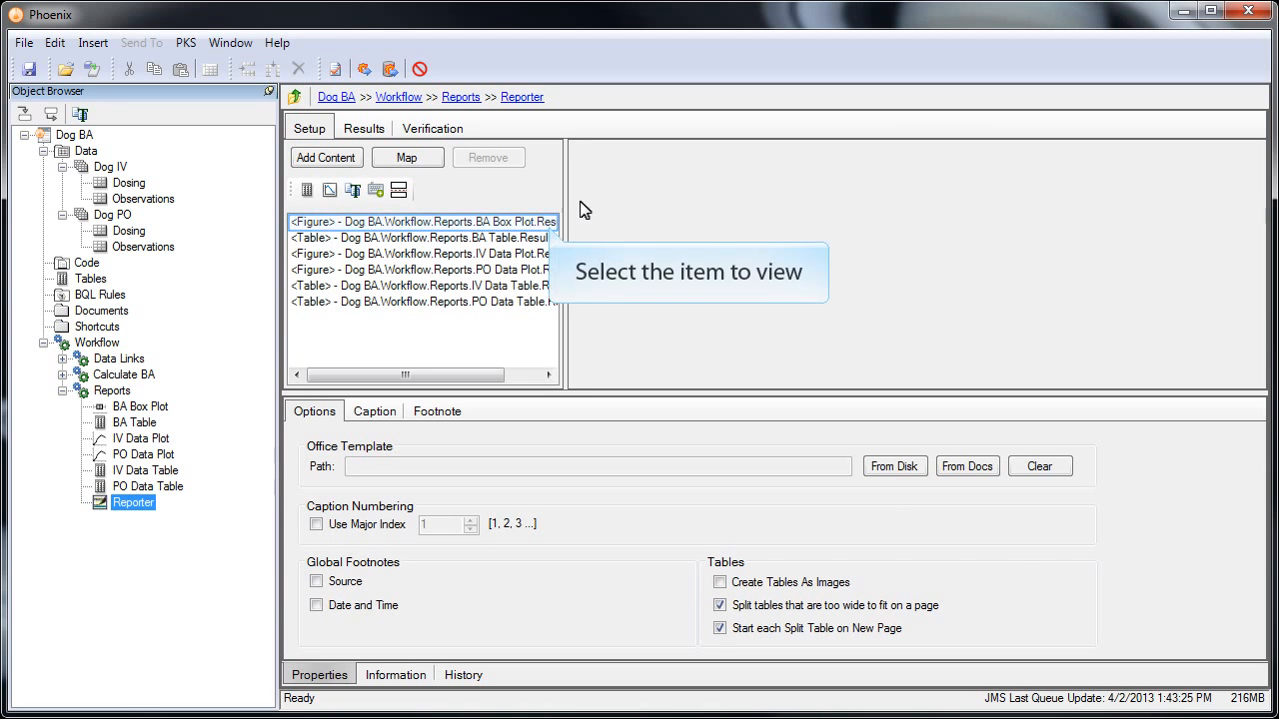
- Preview the BA Box Plot figure showing Absolute Bioavailability box plots
click(520, 229)
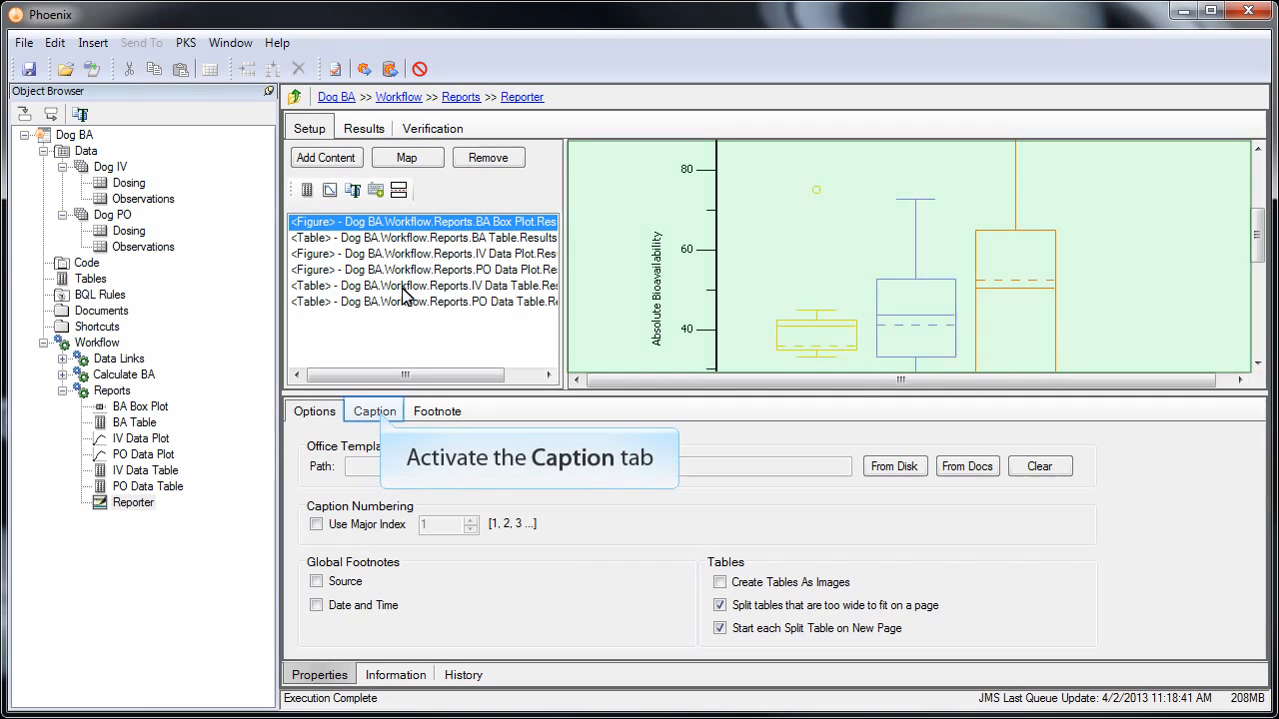
- Caption the box plot 'Summary of Absolute Bioavailability for PO and IV dosing of' plus Dose and Dose:ColUnit fields
click(381, 413)
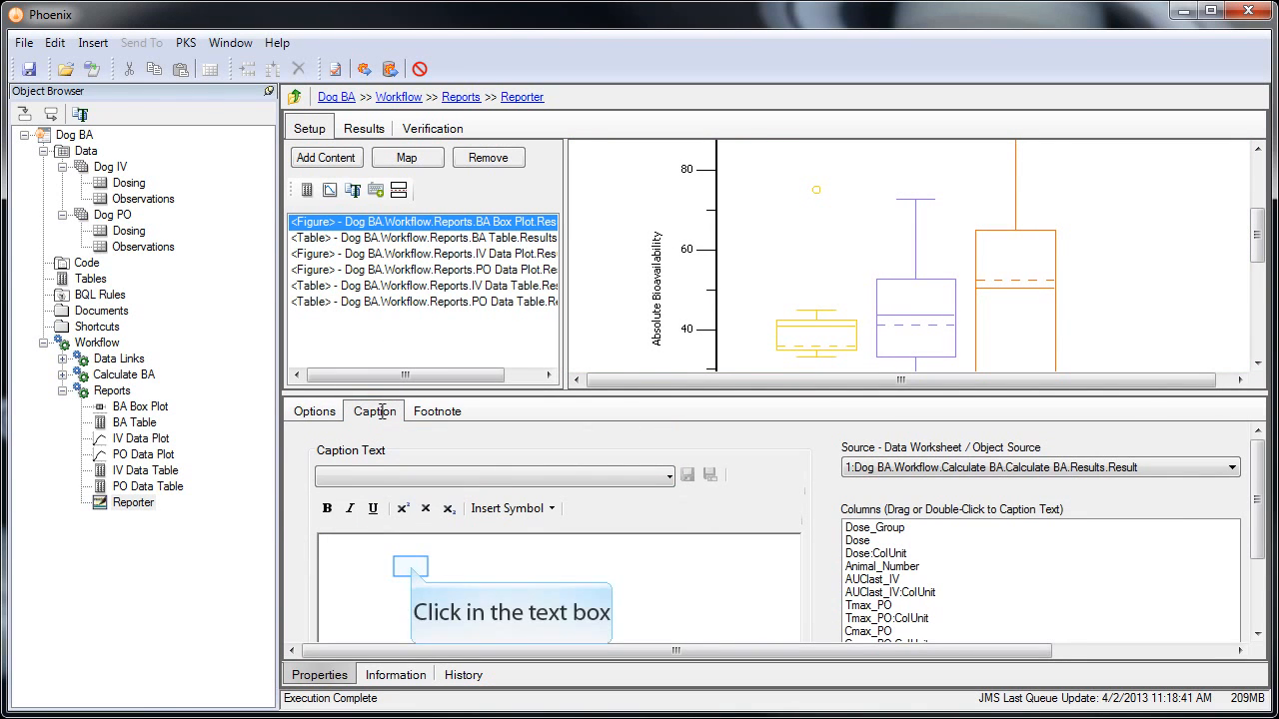
click(412, 567)
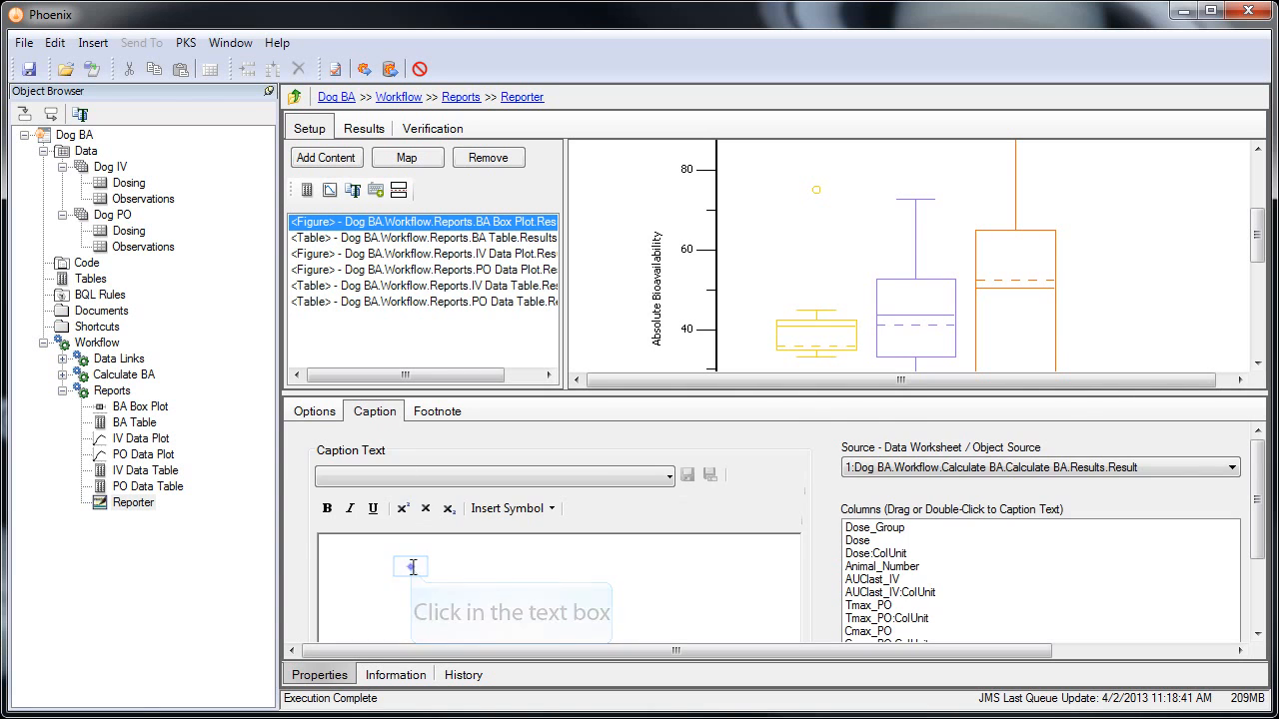
text(Summary of Absolute Bioavaila)
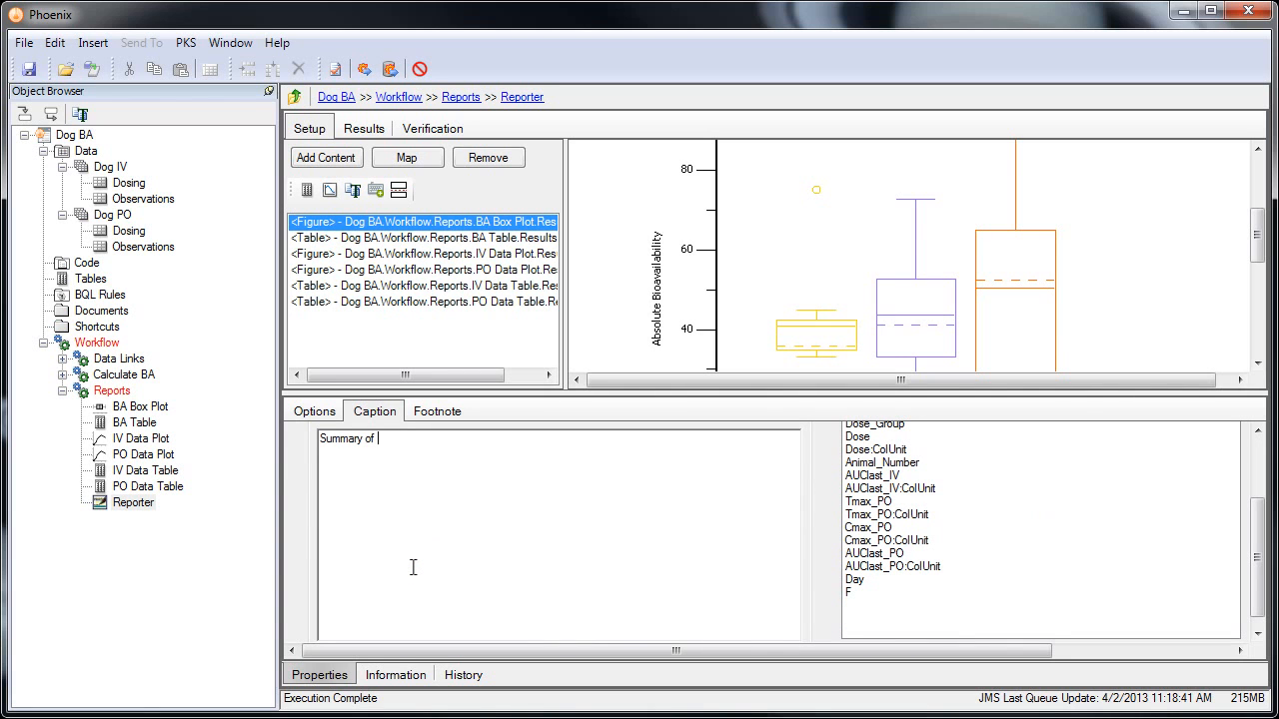
text(bility for PO and IV dosing of)
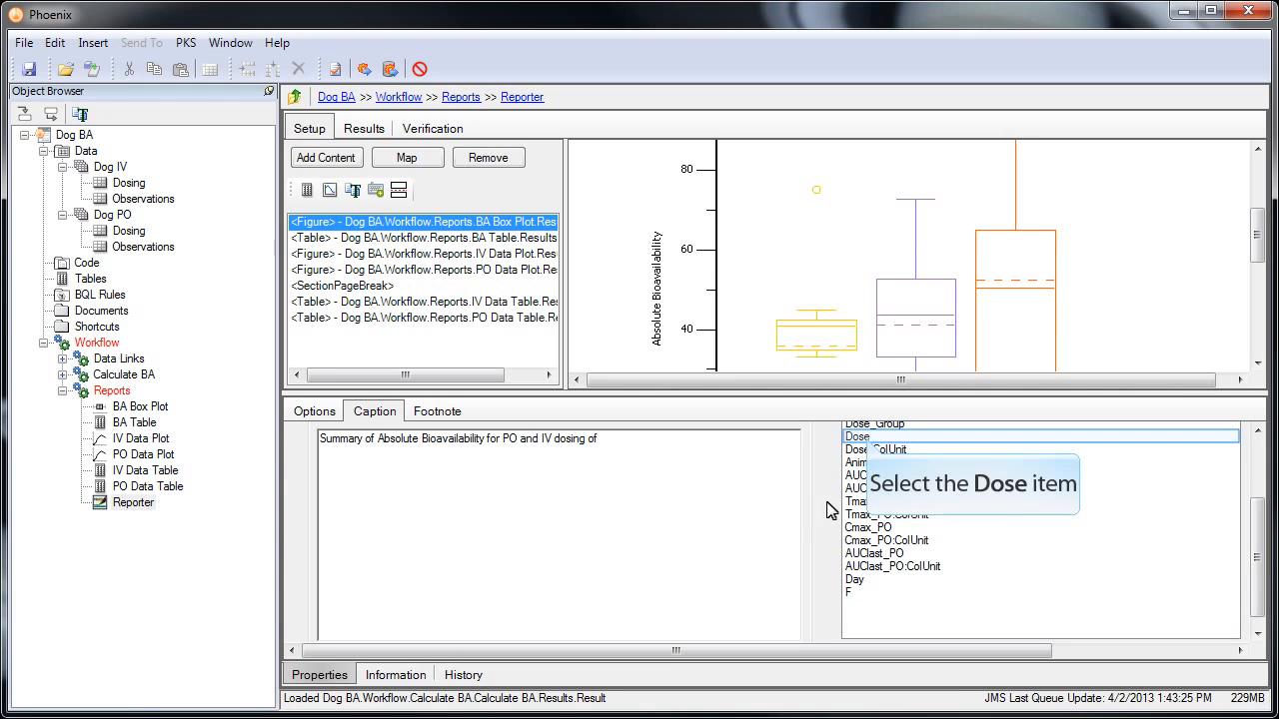
click(867, 443)
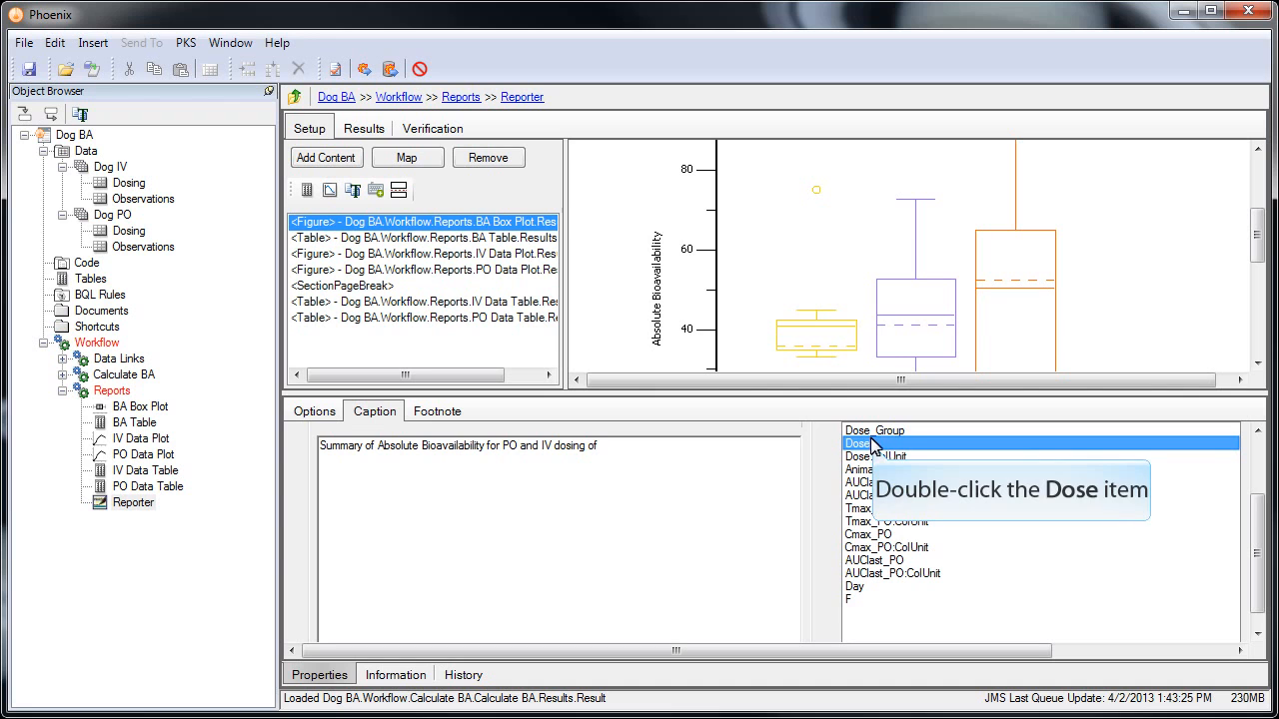
double_click(873, 448)
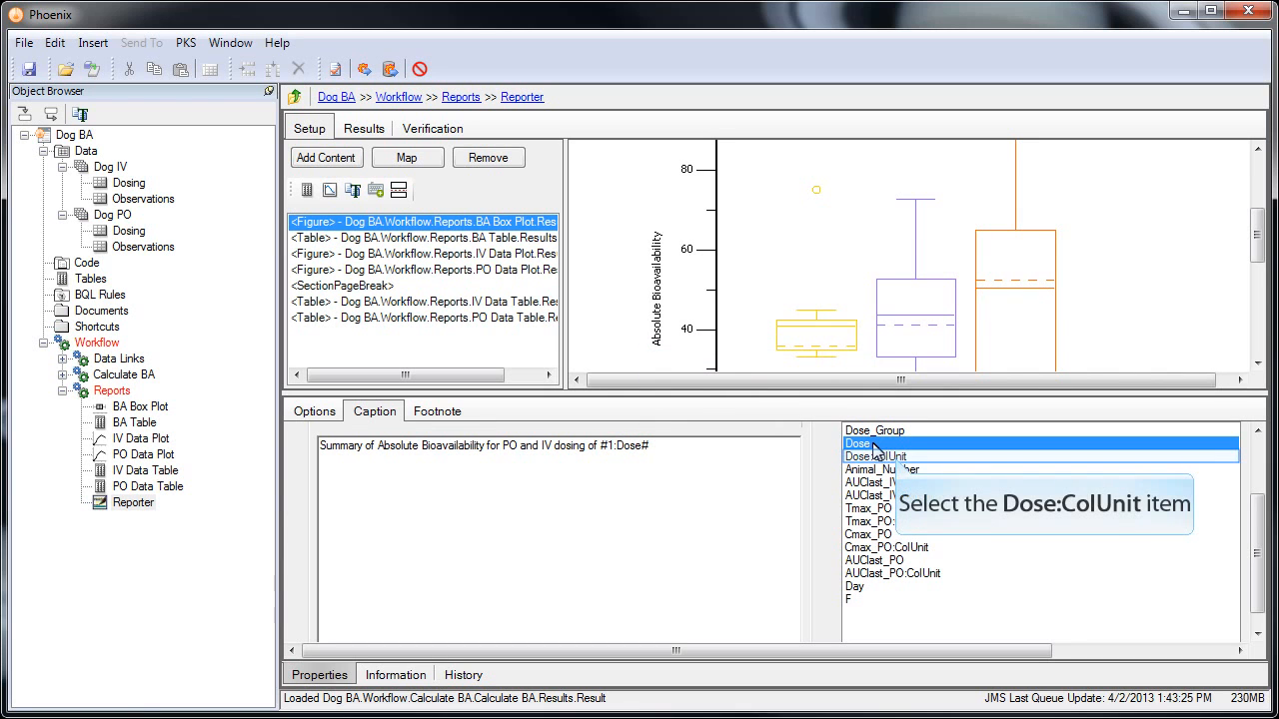
click(897, 460)
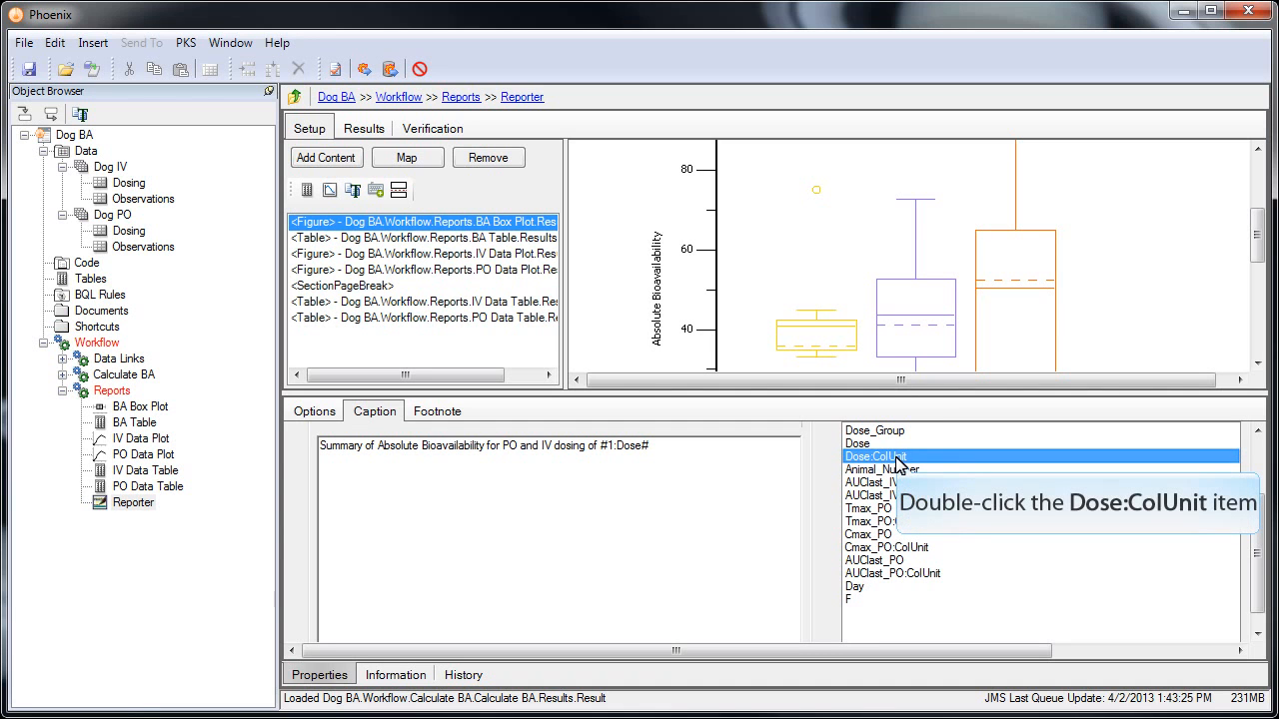
double_click(897, 460)
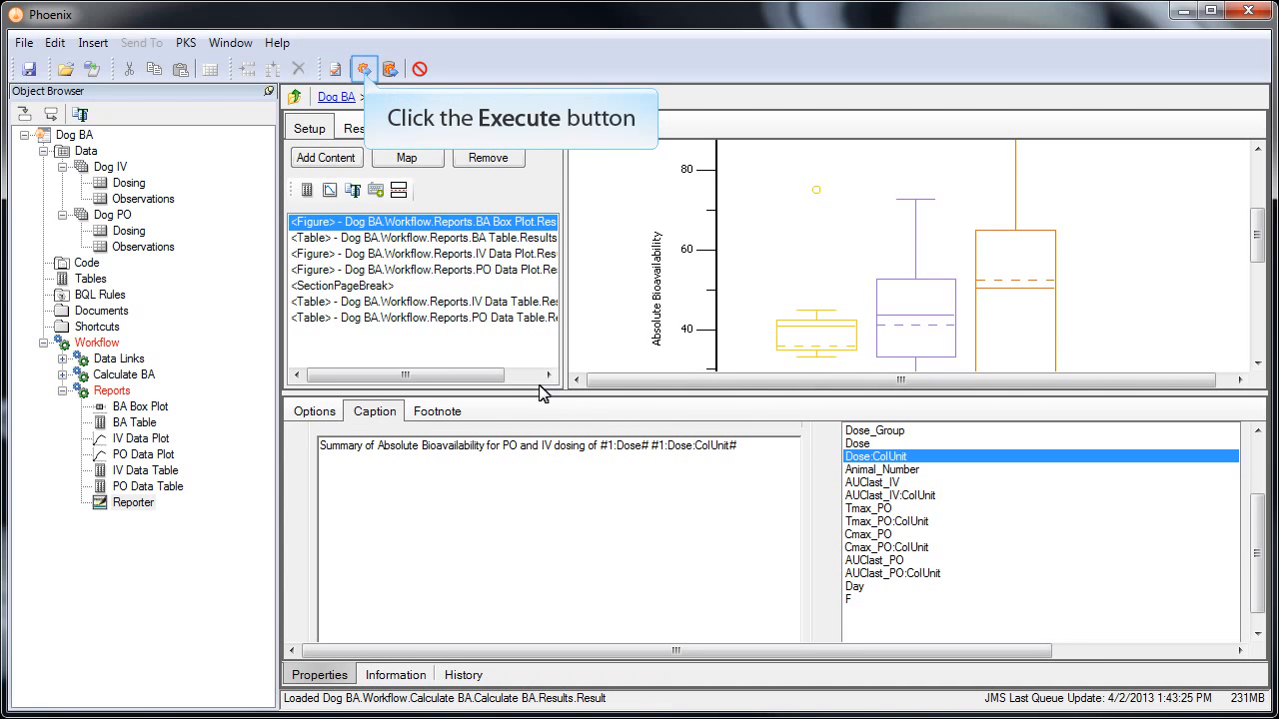
- Generate the report and view it in Word, then save the box plot caption for reuse
click(364, 70)
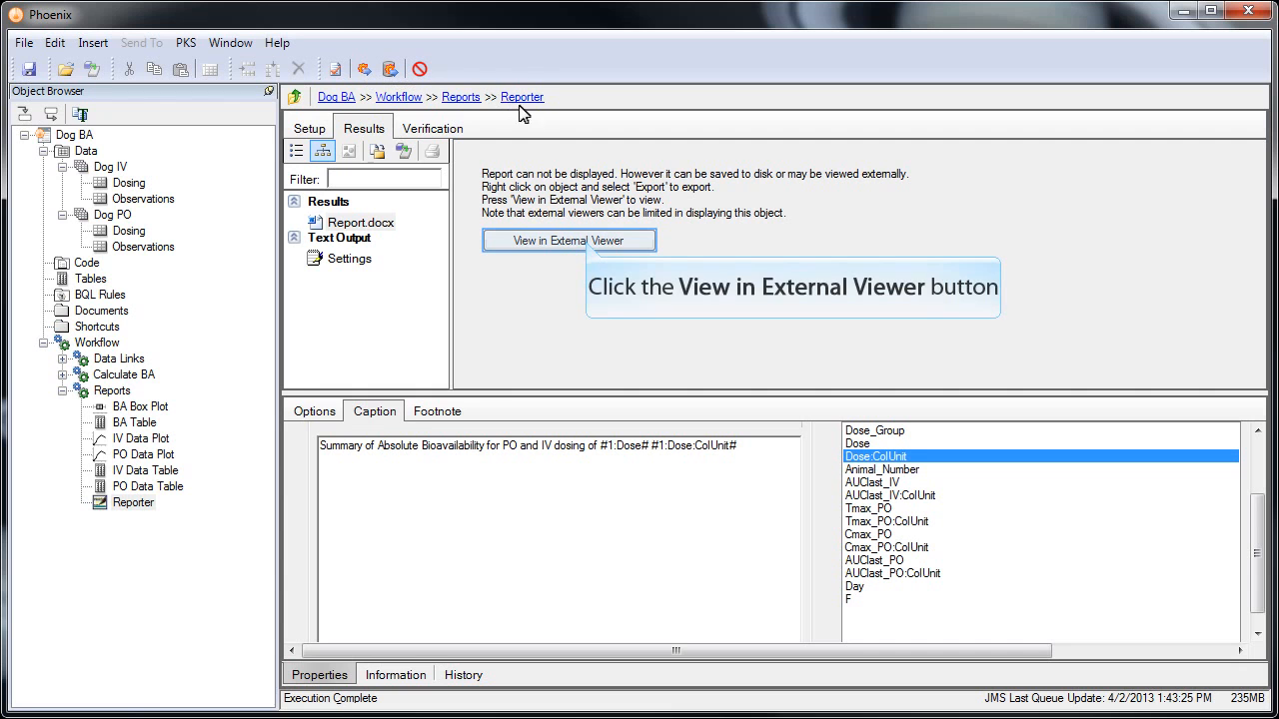
click(585, 242)
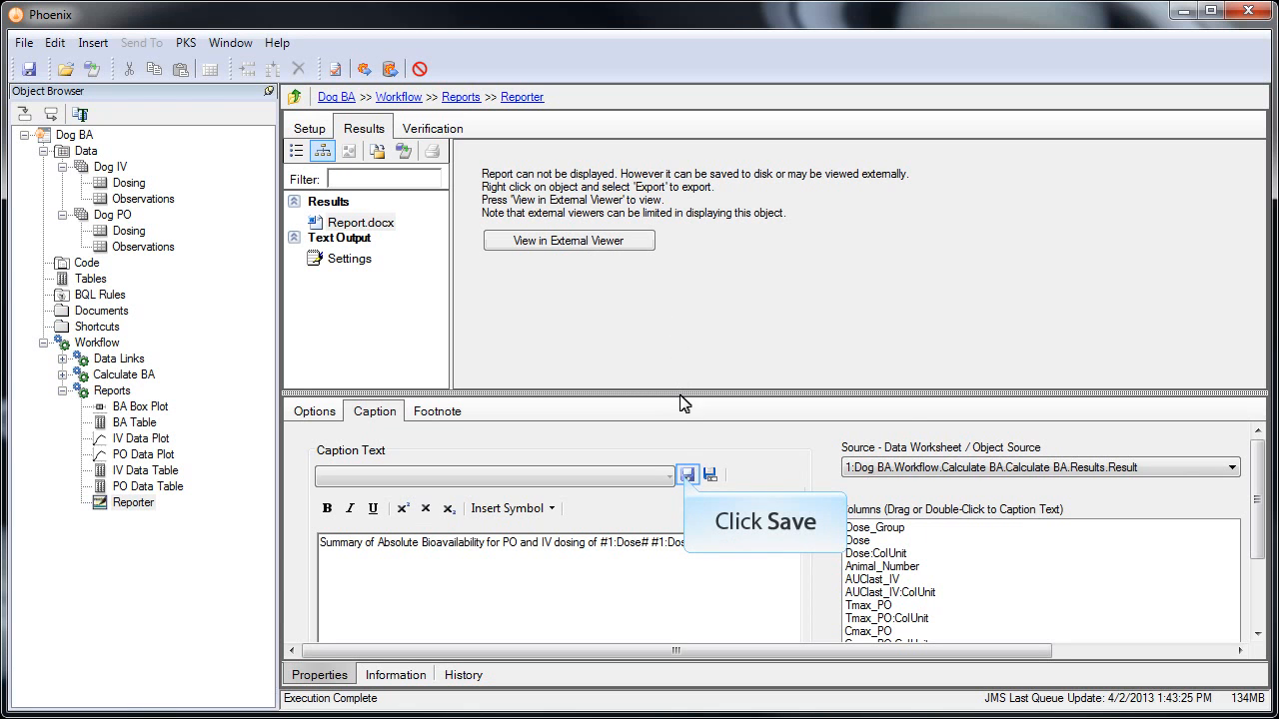
click(687, 475)
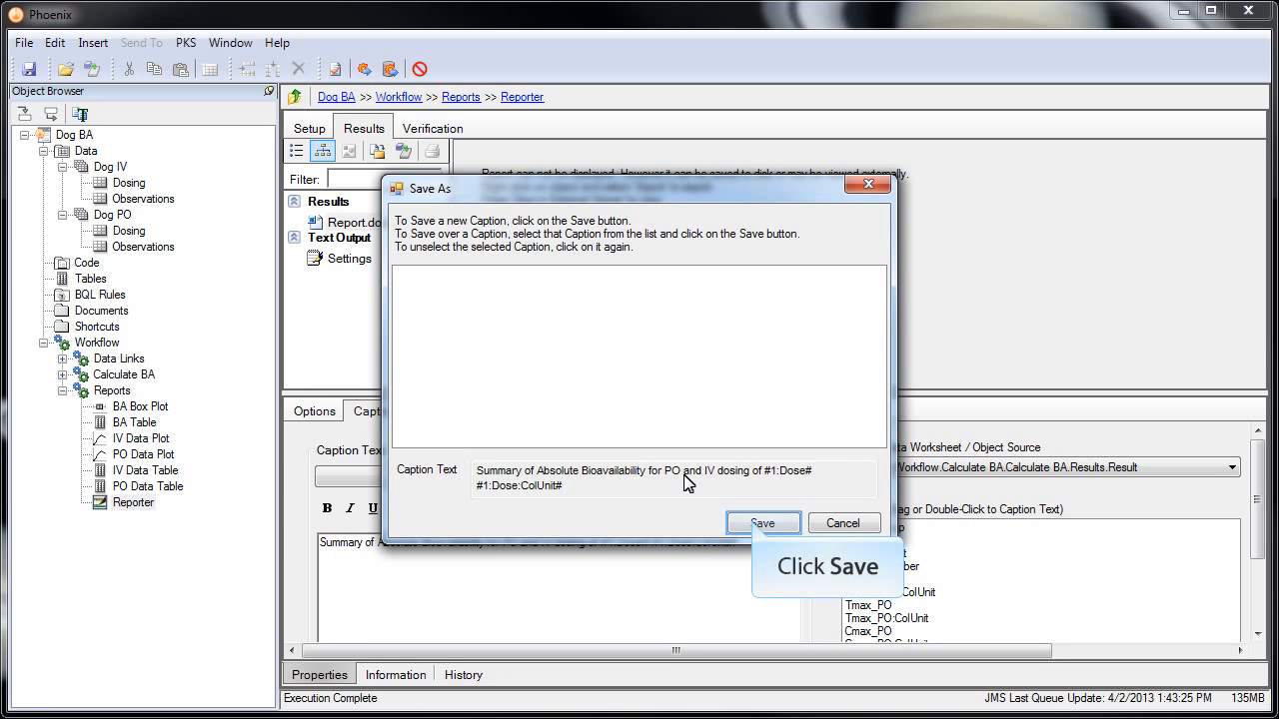
click(751, 521)
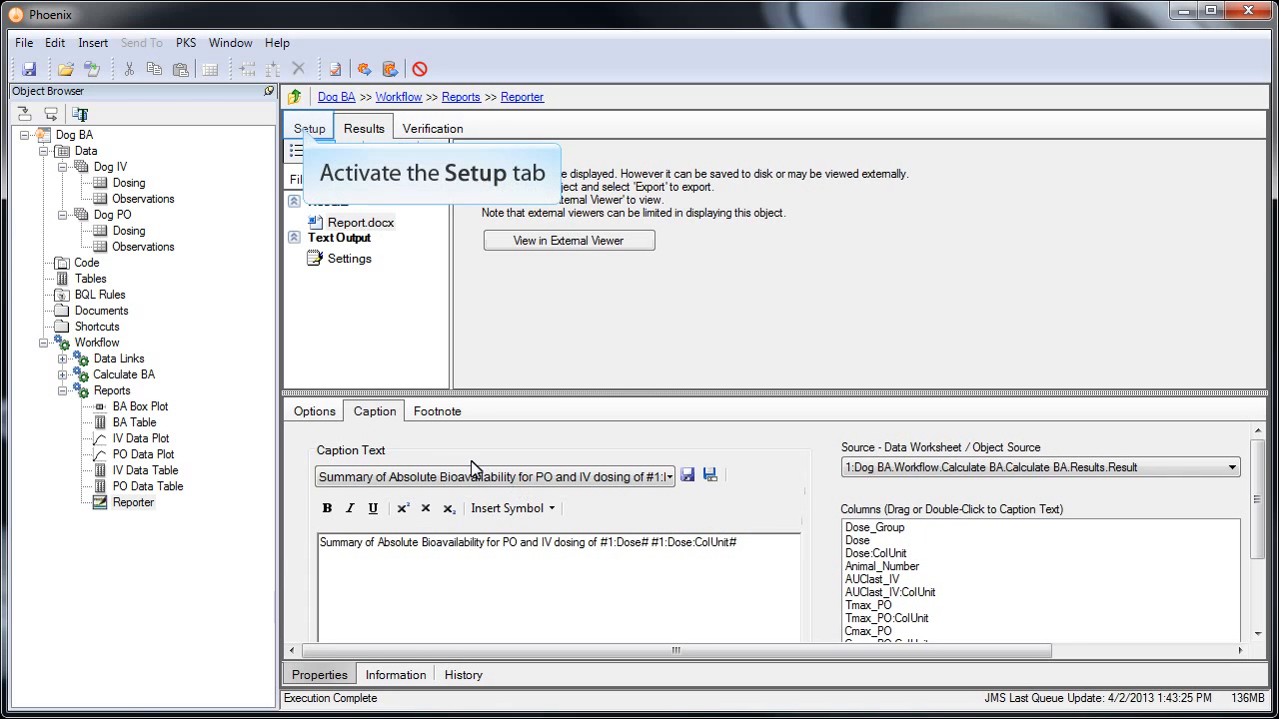
- Apply the saved bioavailability caption to the BA Table item, prefixed with 'Individual and'
click(307, 132)
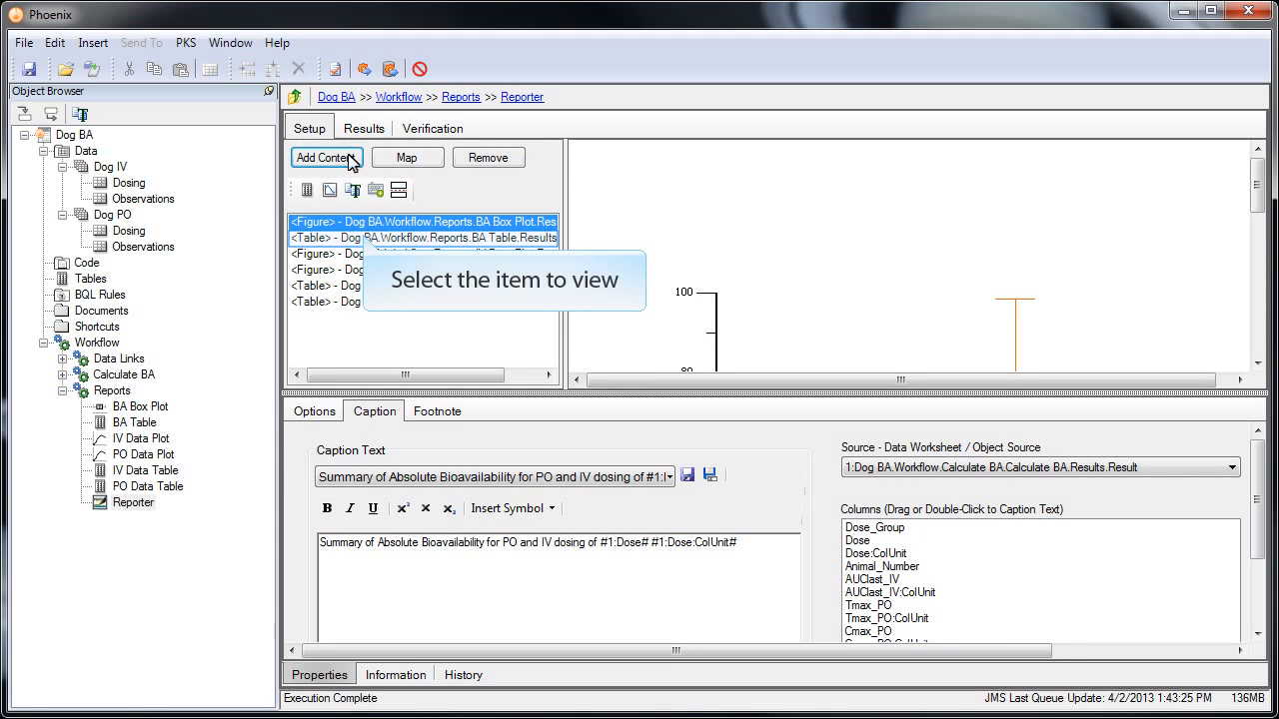
click(367, 240)
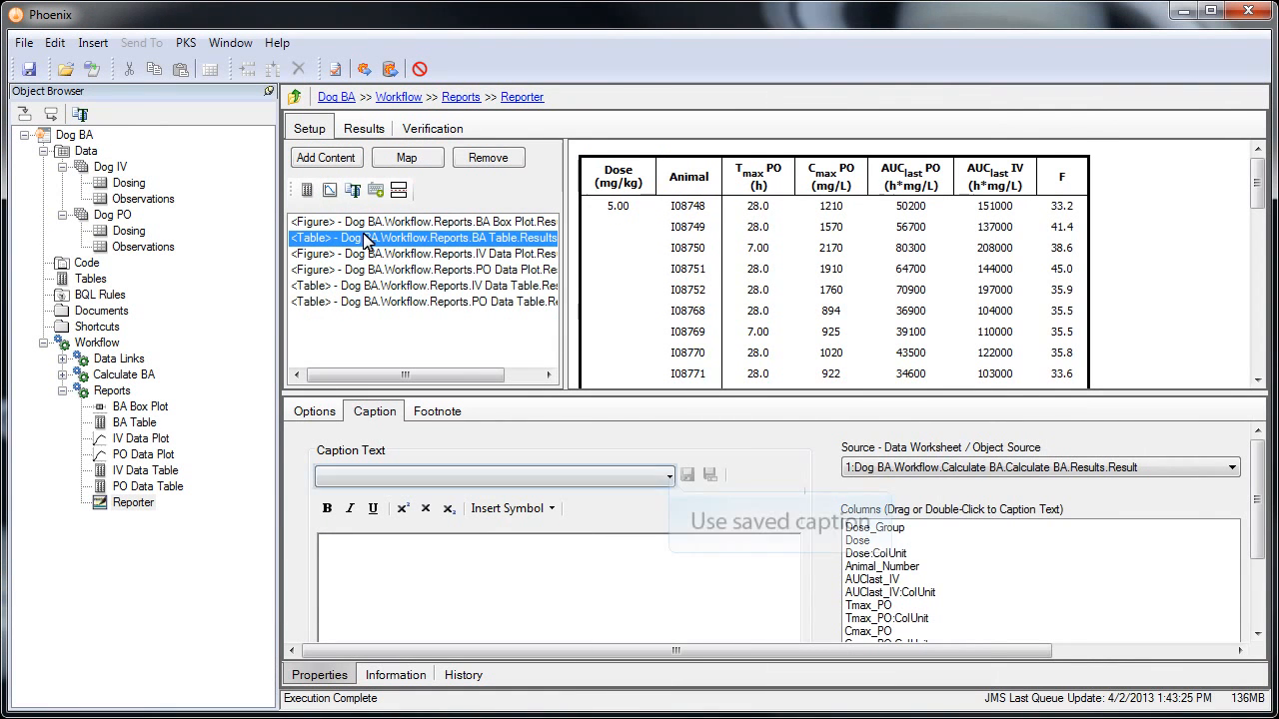
click(669, 476)
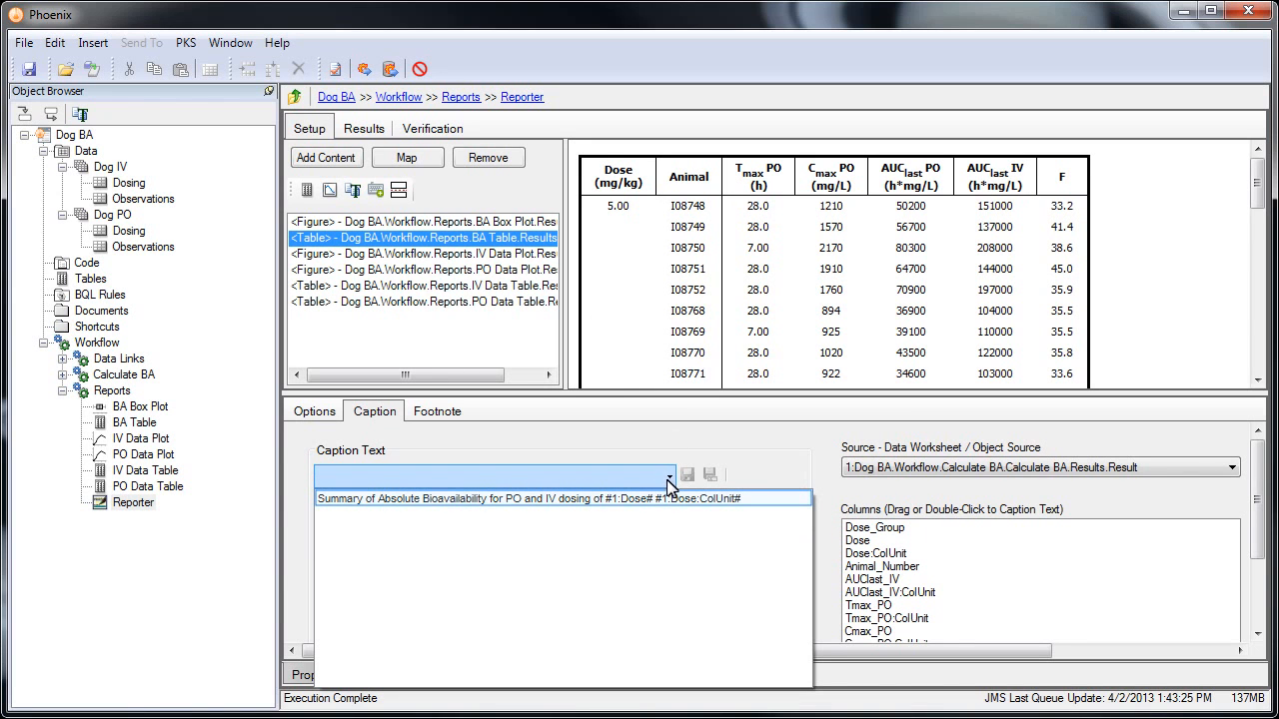
click(669, 497)
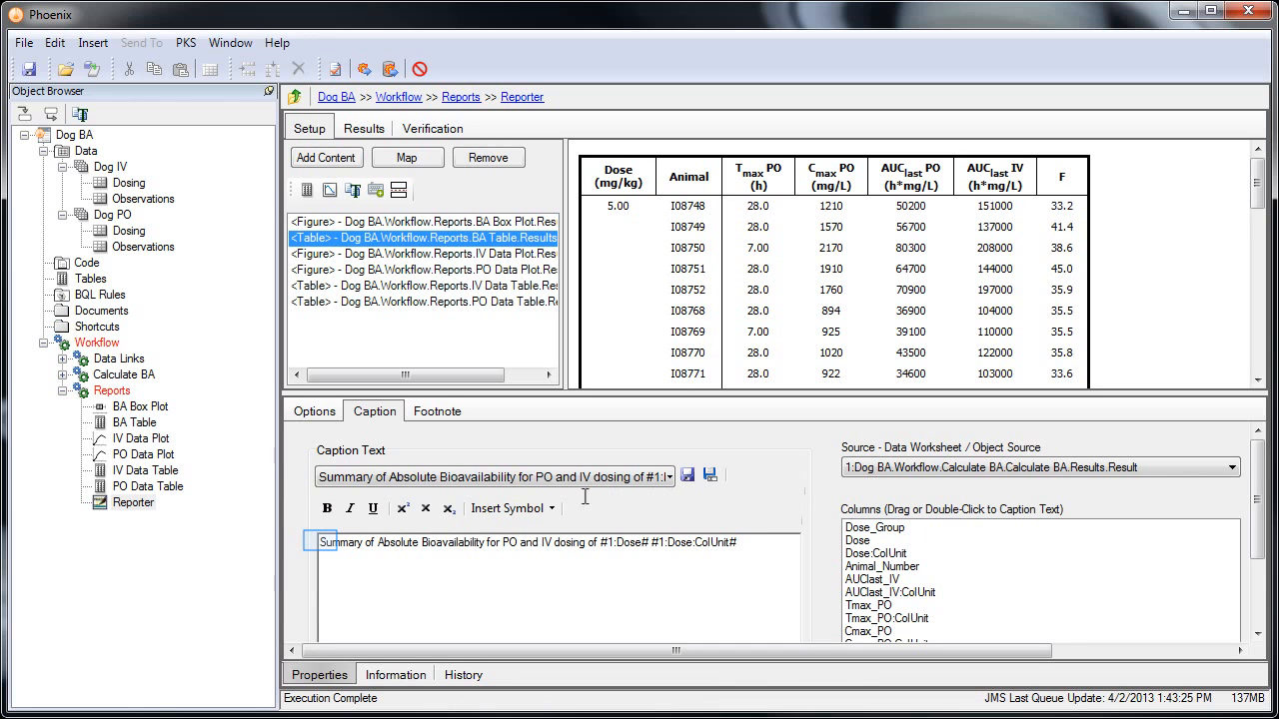
click(321, 542)
text(Individual and)
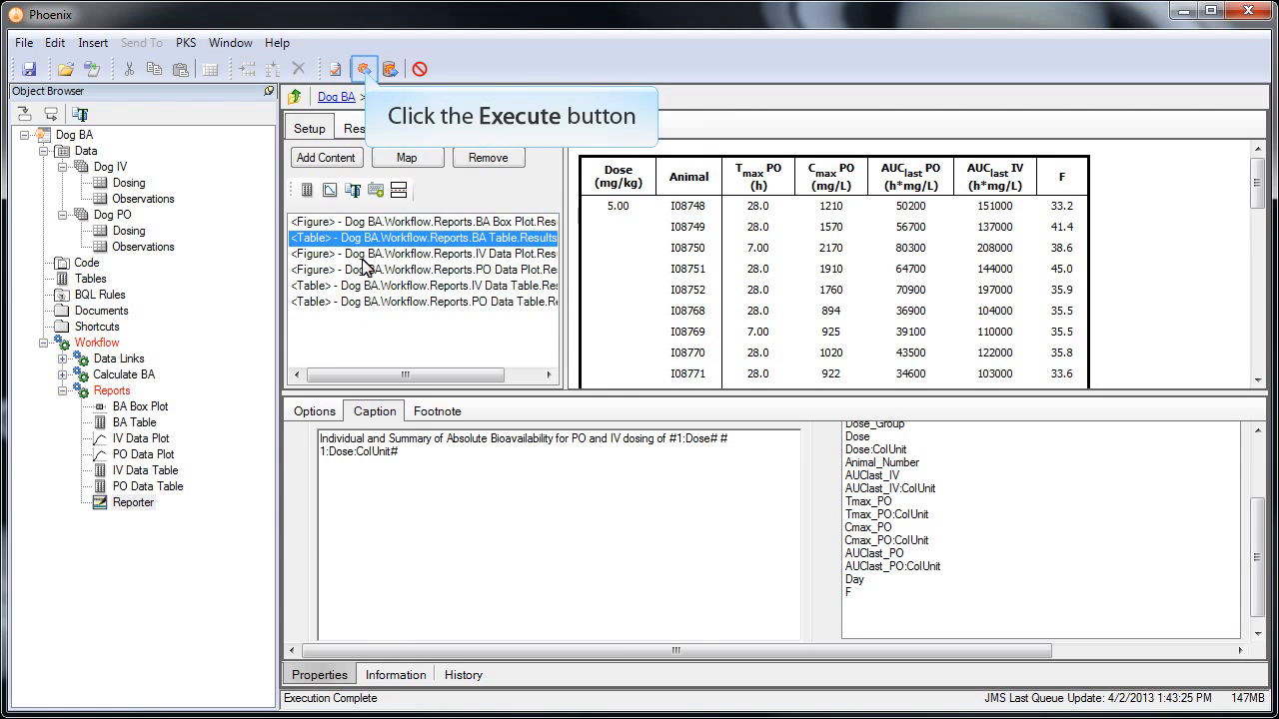
- Execute the Reporter to regenerate Report.docx and view it in the external viewer
click(364, 69)
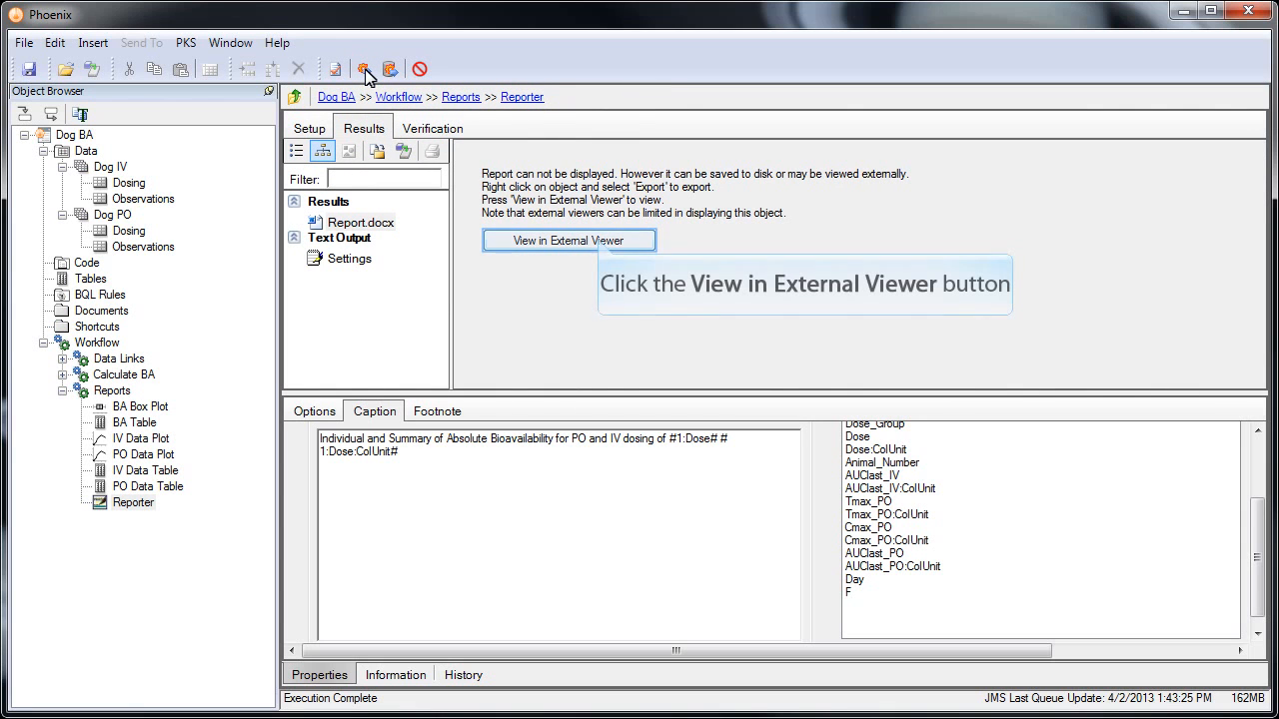
click(599, 244)
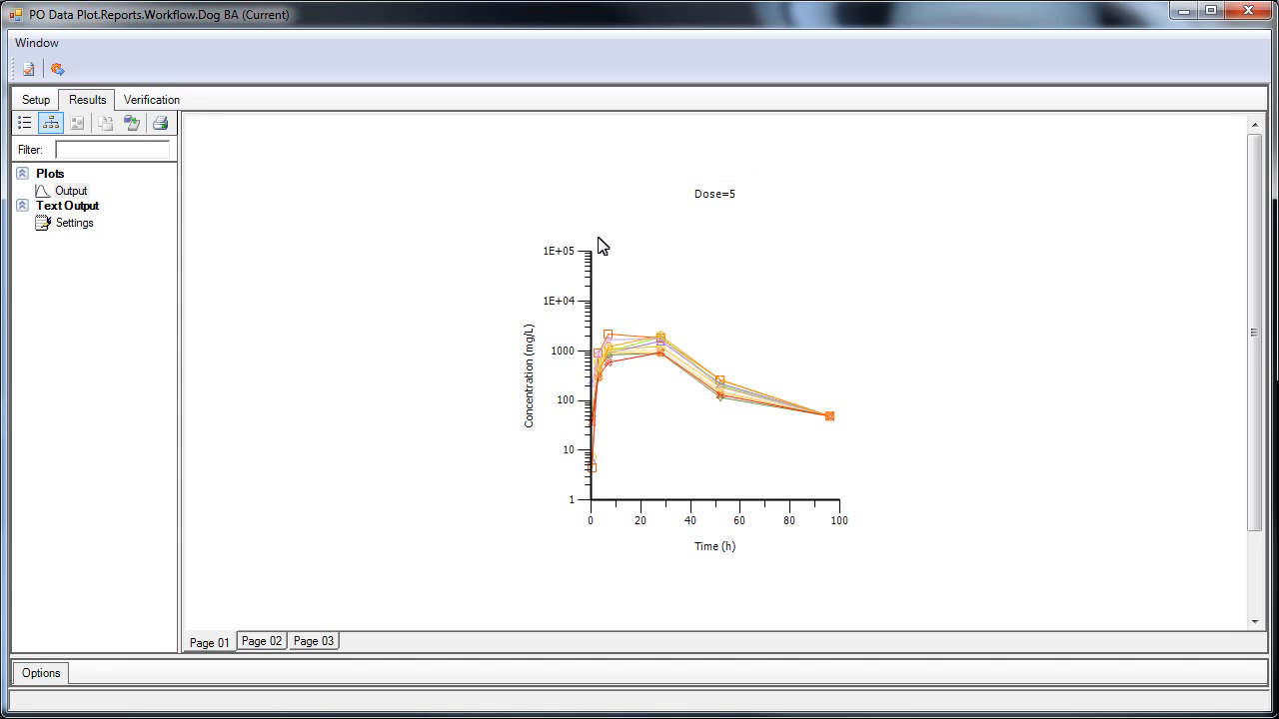
- View the Dose=7.5 and Dose=10 PO Data Plot pages
click(262, 642)
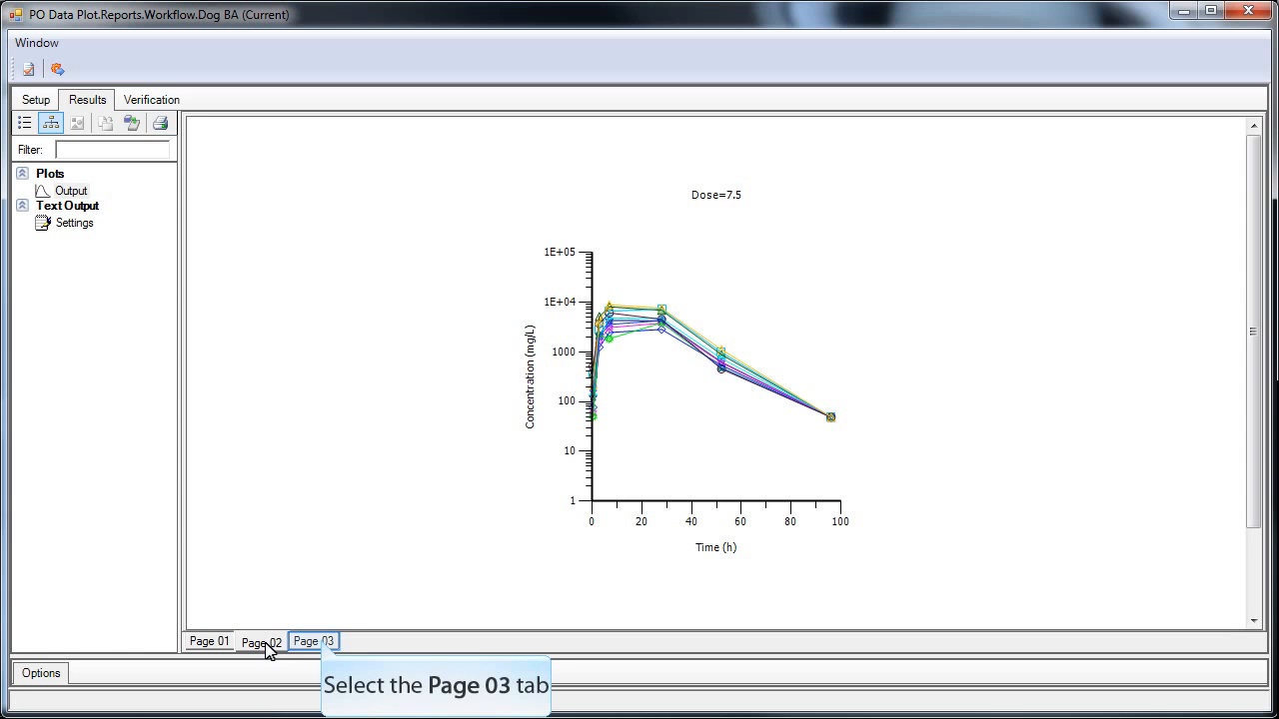
click(325, 645)
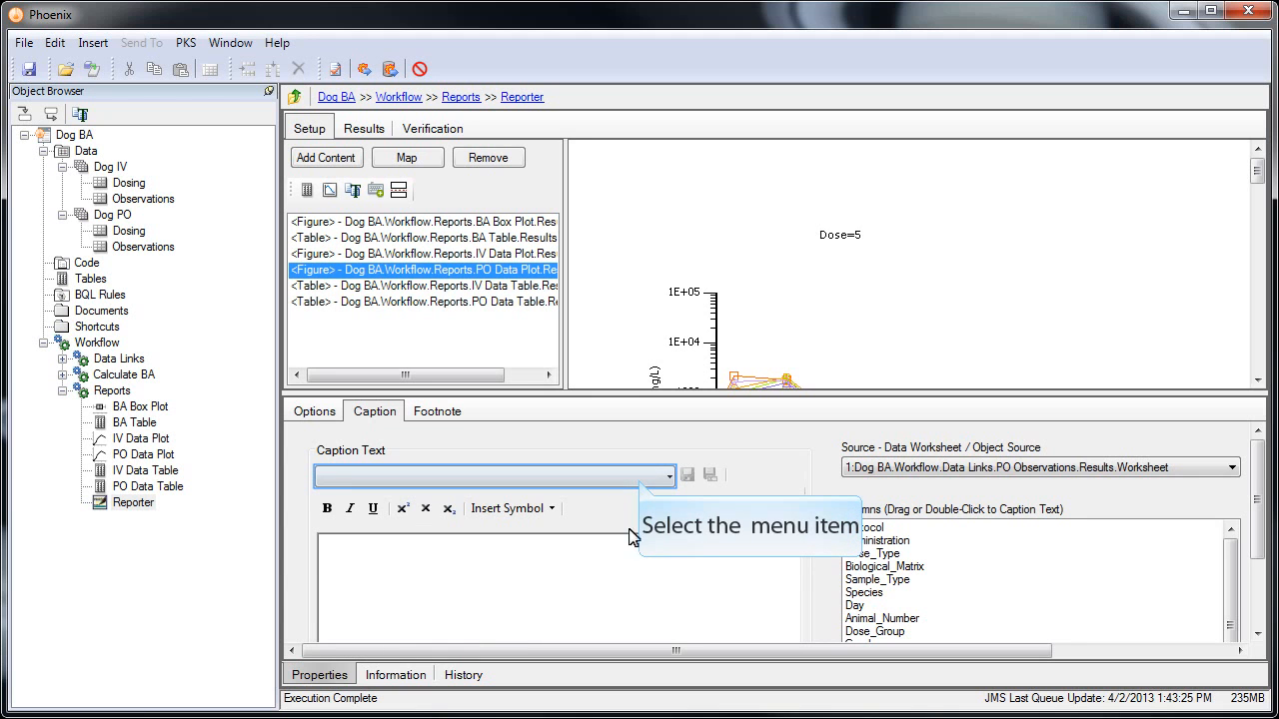
- Give the PO Data Plot the saved 'Individual #1:Biological_Matrix#' caption, then regenerate and view the report
click(639, 484)
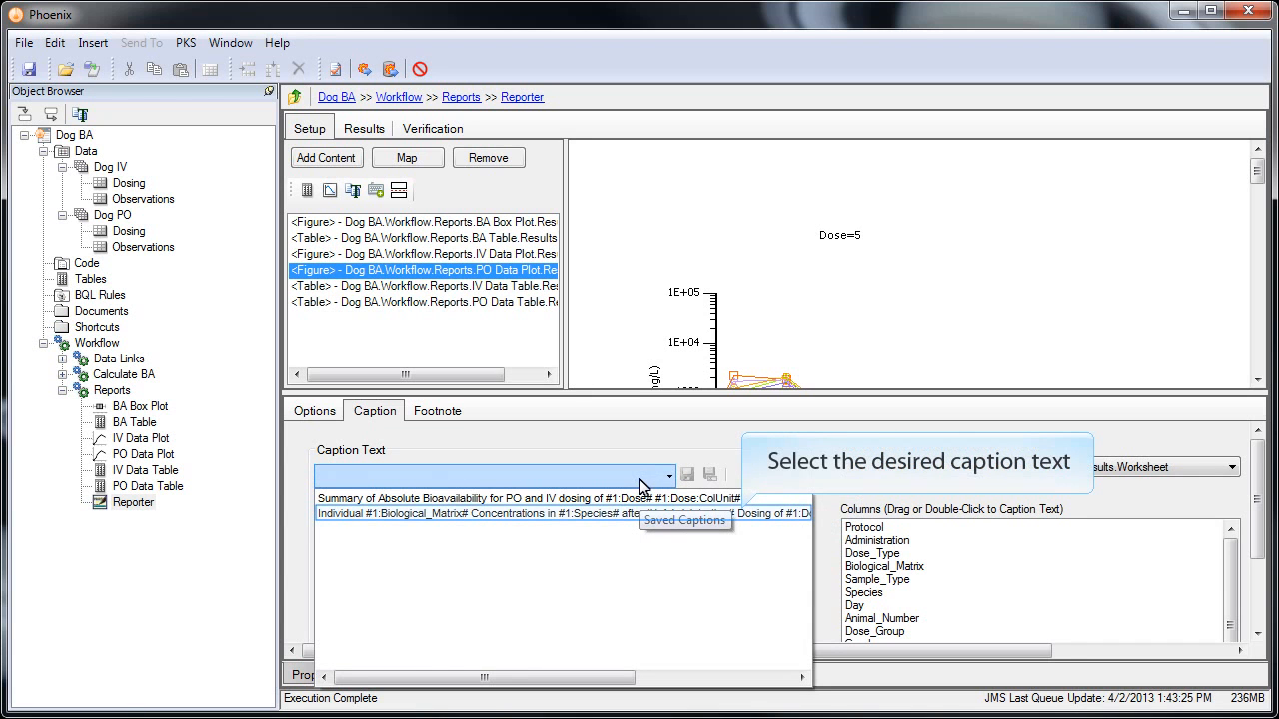
click(621, 515)
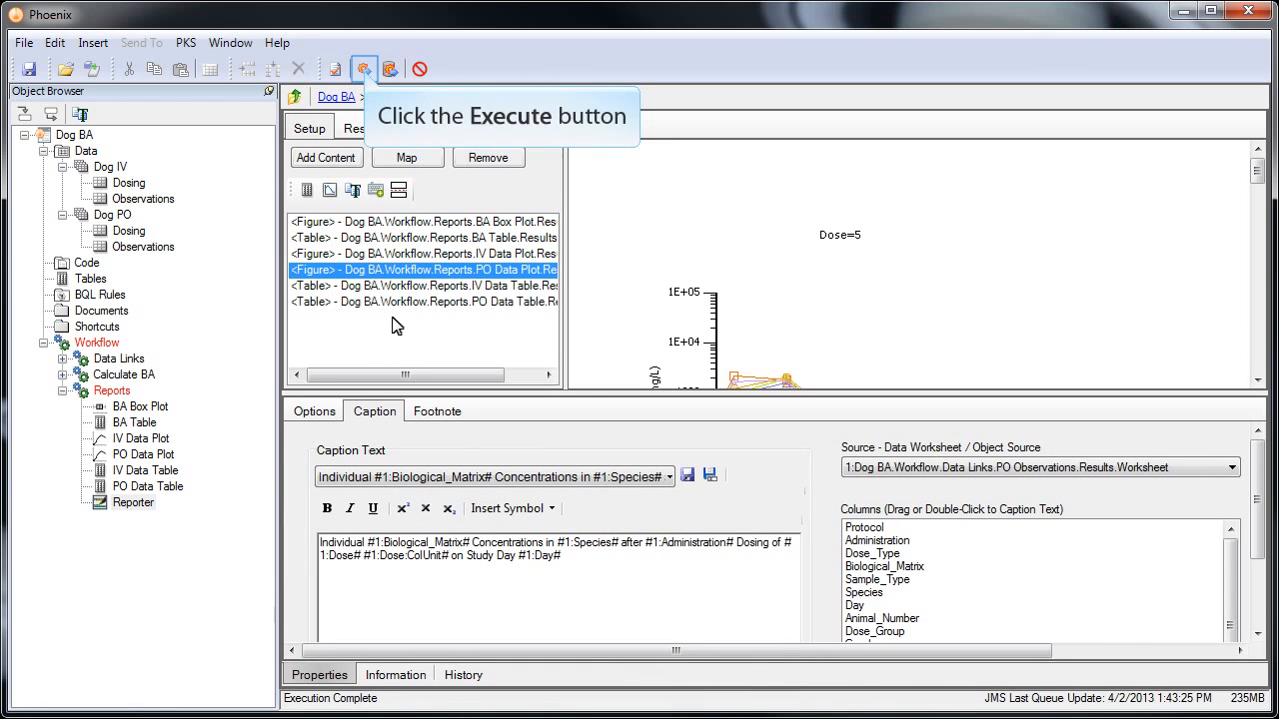
click(363, 70)
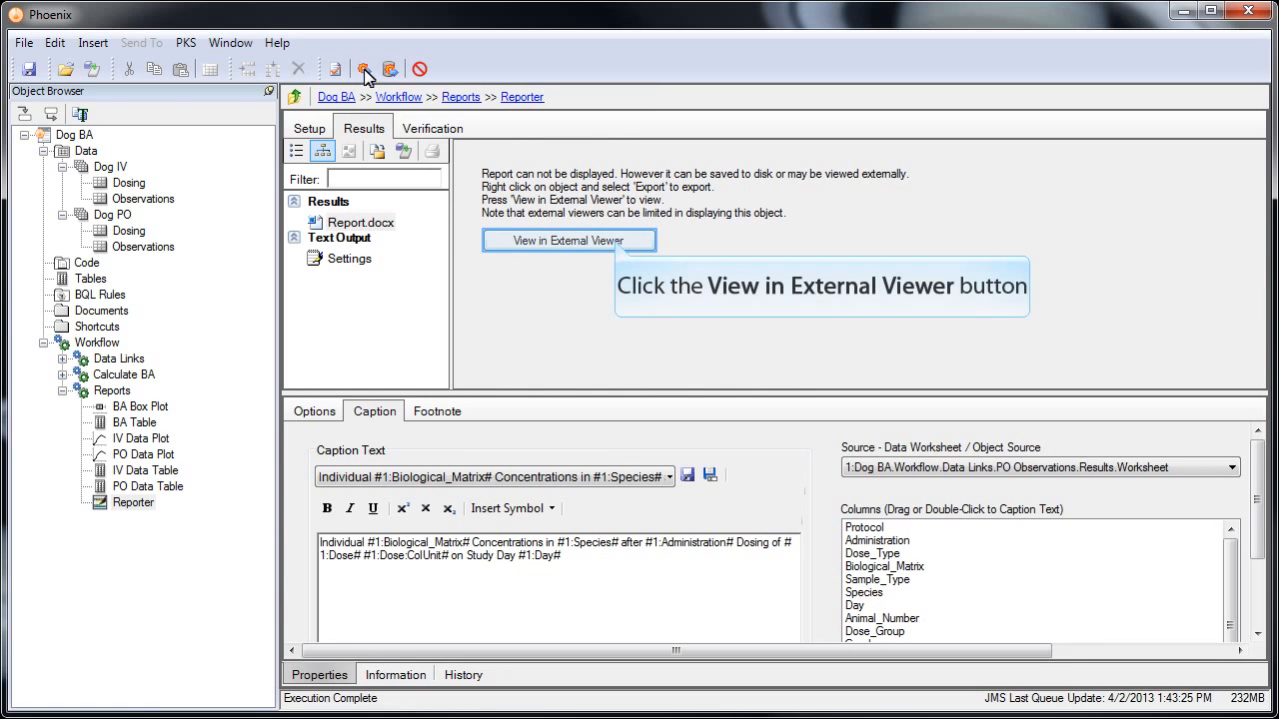
click(616, 243)
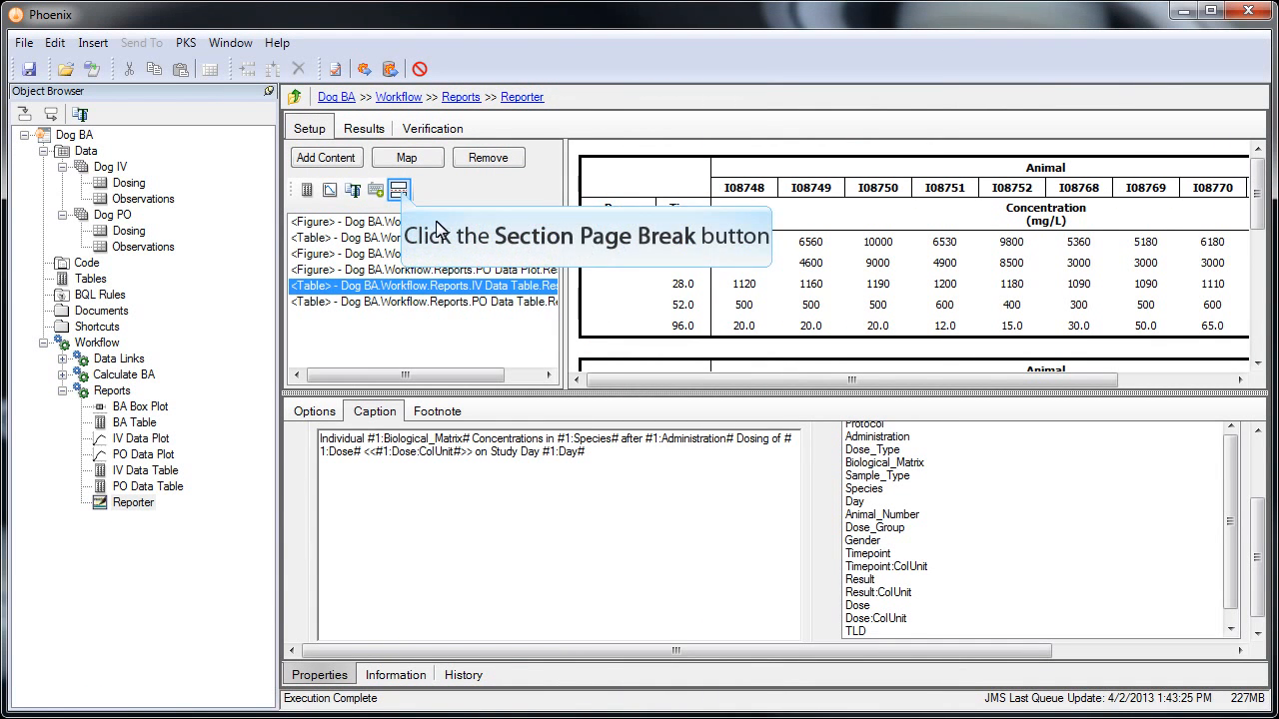
- Add a landscape section page break above the IV Data Table and regenerate the report
click(399, 192)
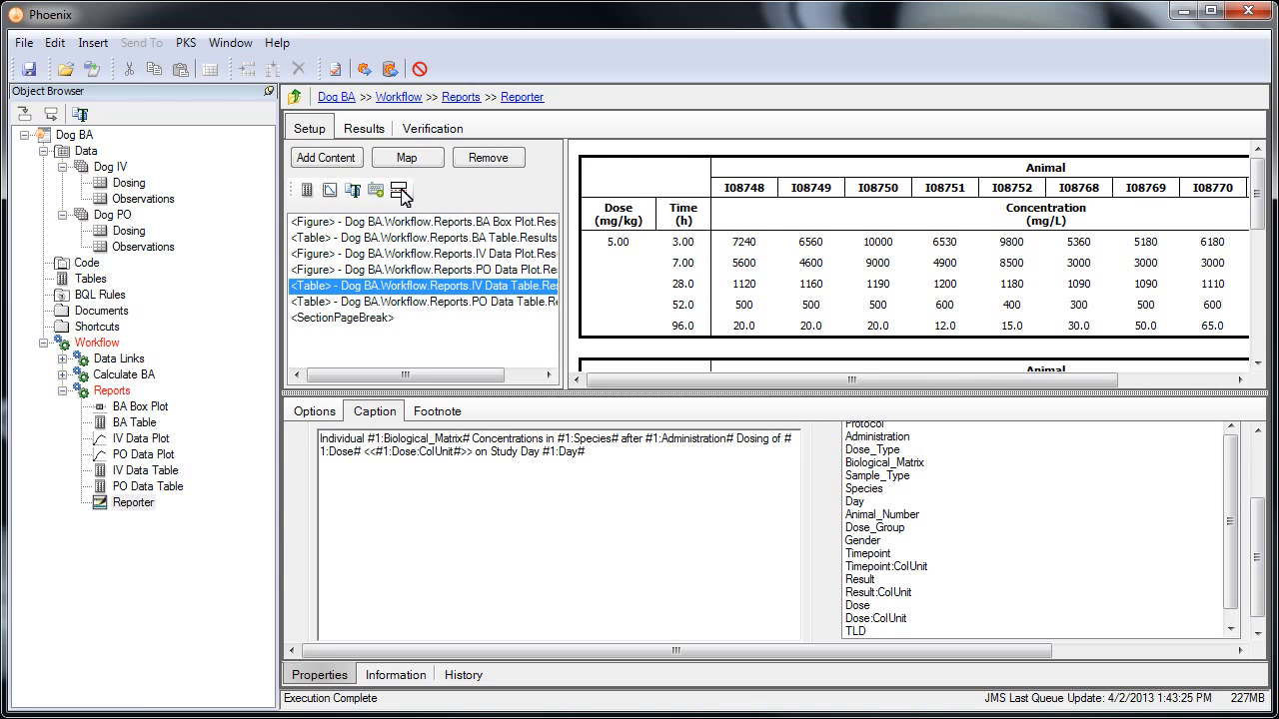
click(396, 317)
drag(410, 287, 413, 288)
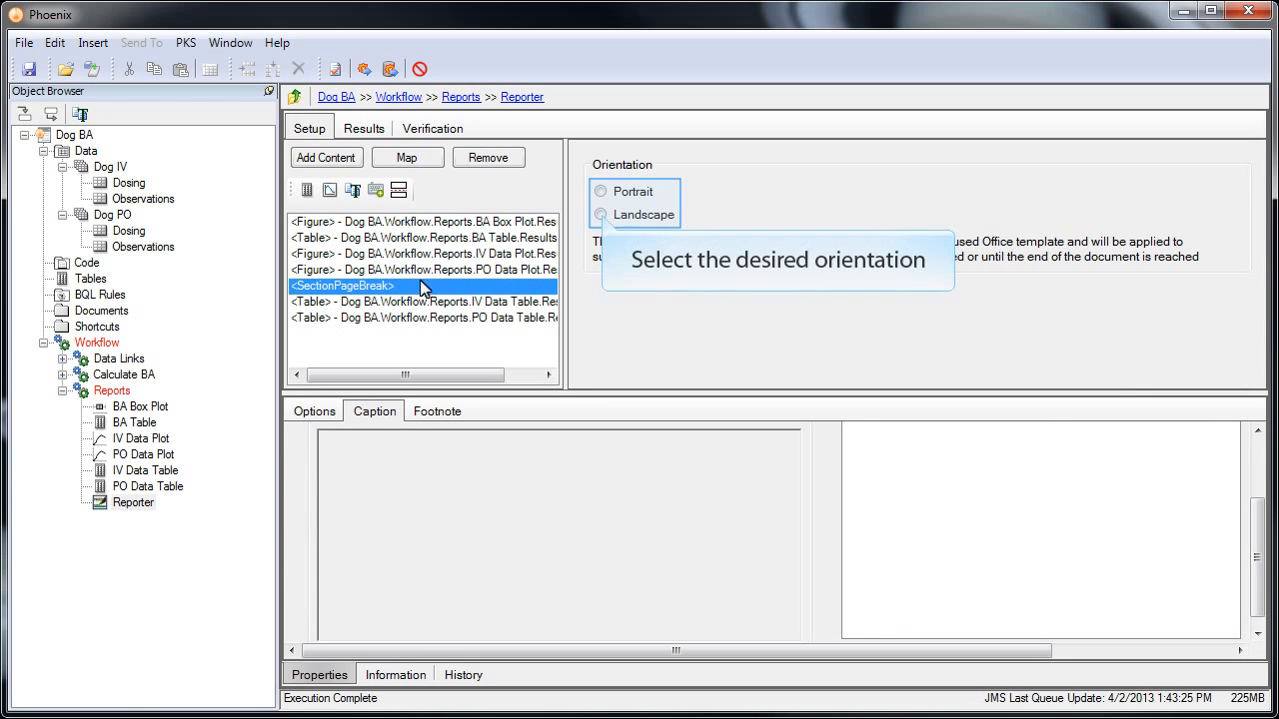
click(600, 215)
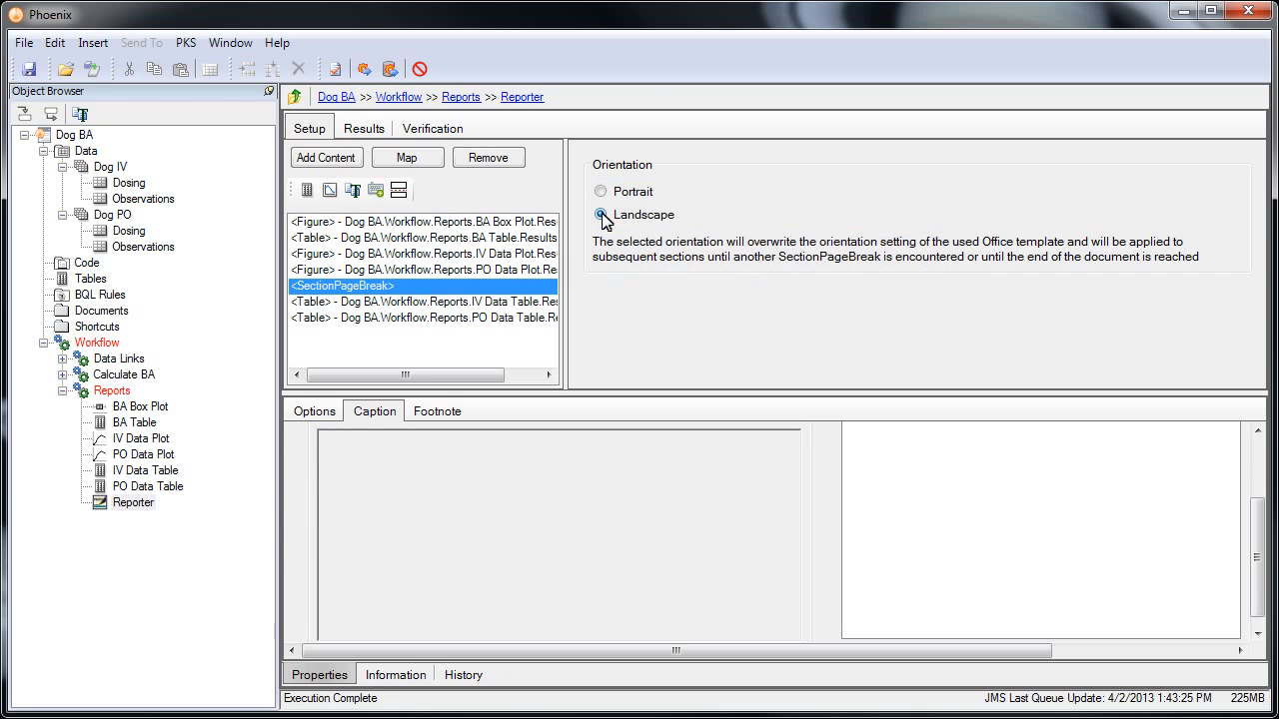
click(365, 70)
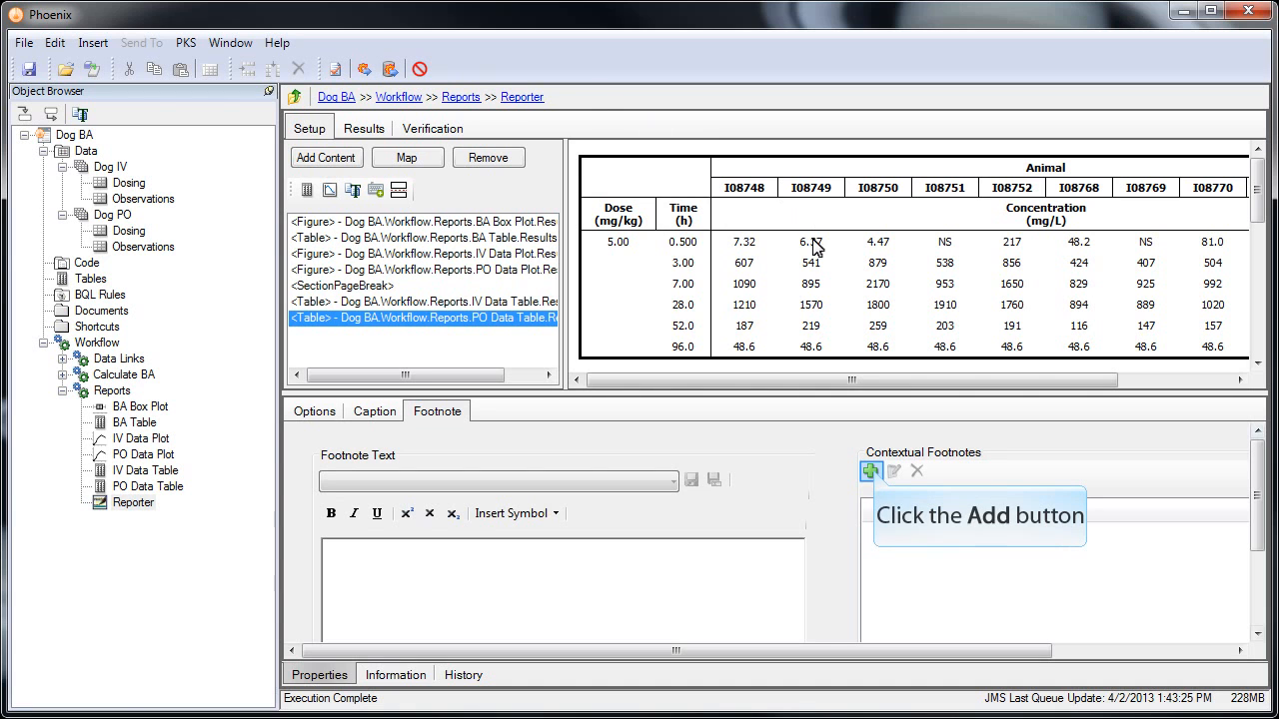
- Add and enable an 'NS = Not Sampled' contextual footnote for the PO Data Table, then re-run the report
click(871, 471)
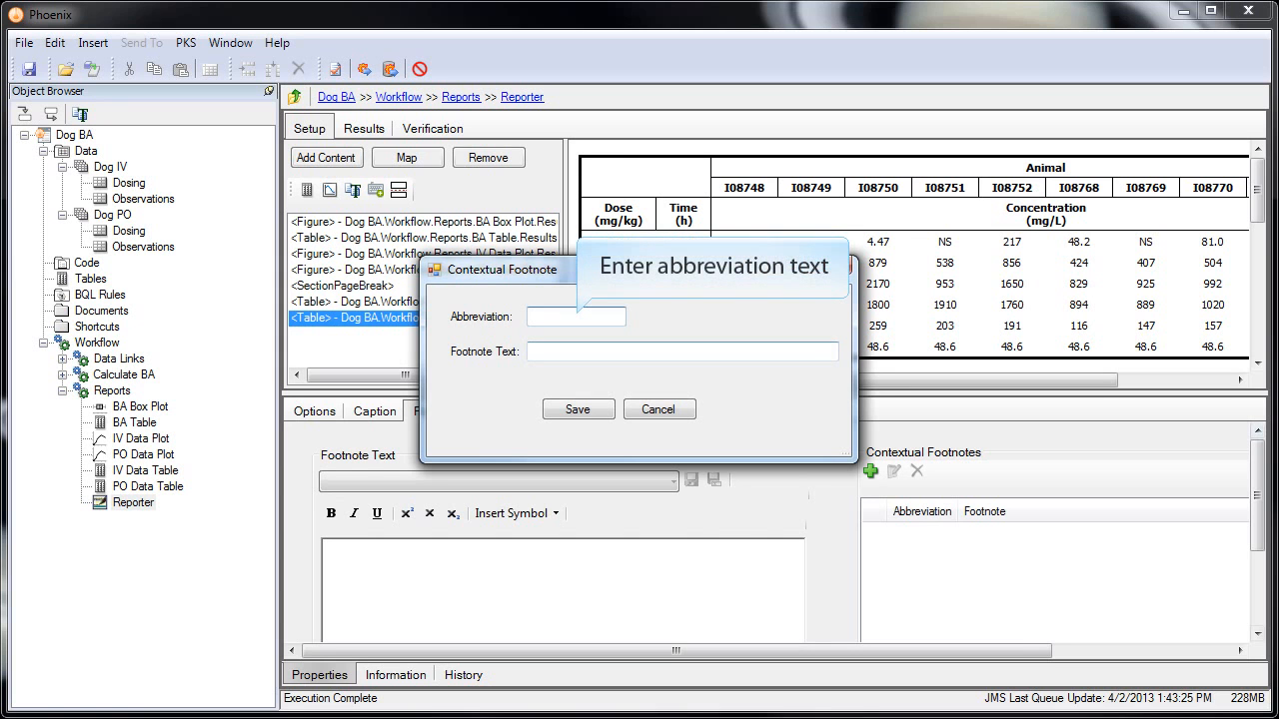
text(NS)
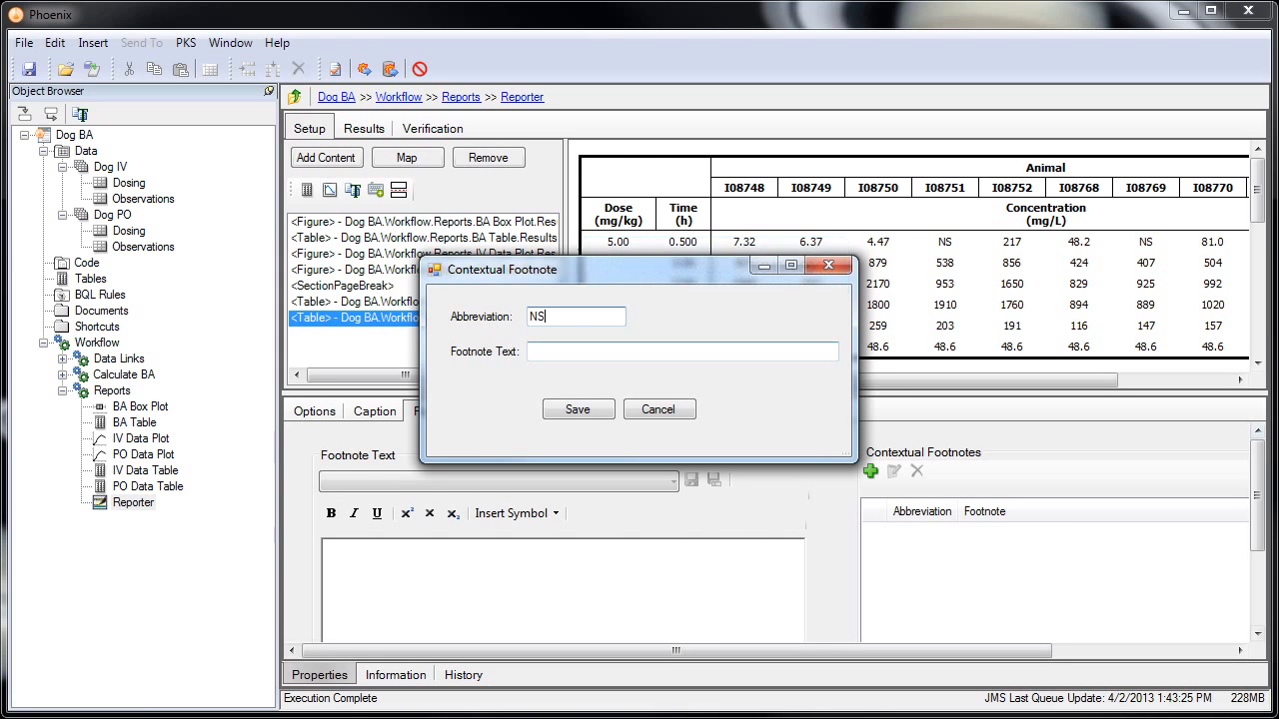
text(NS = Not Sampled)
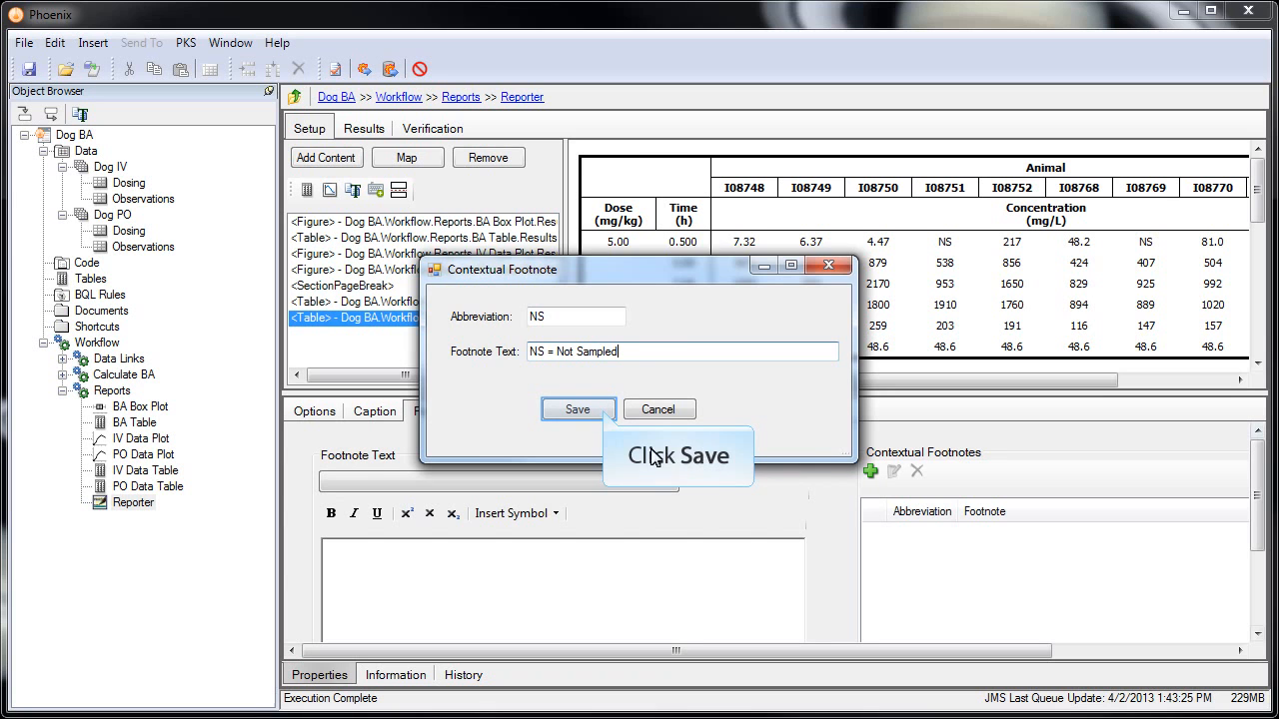
click(577, 410)
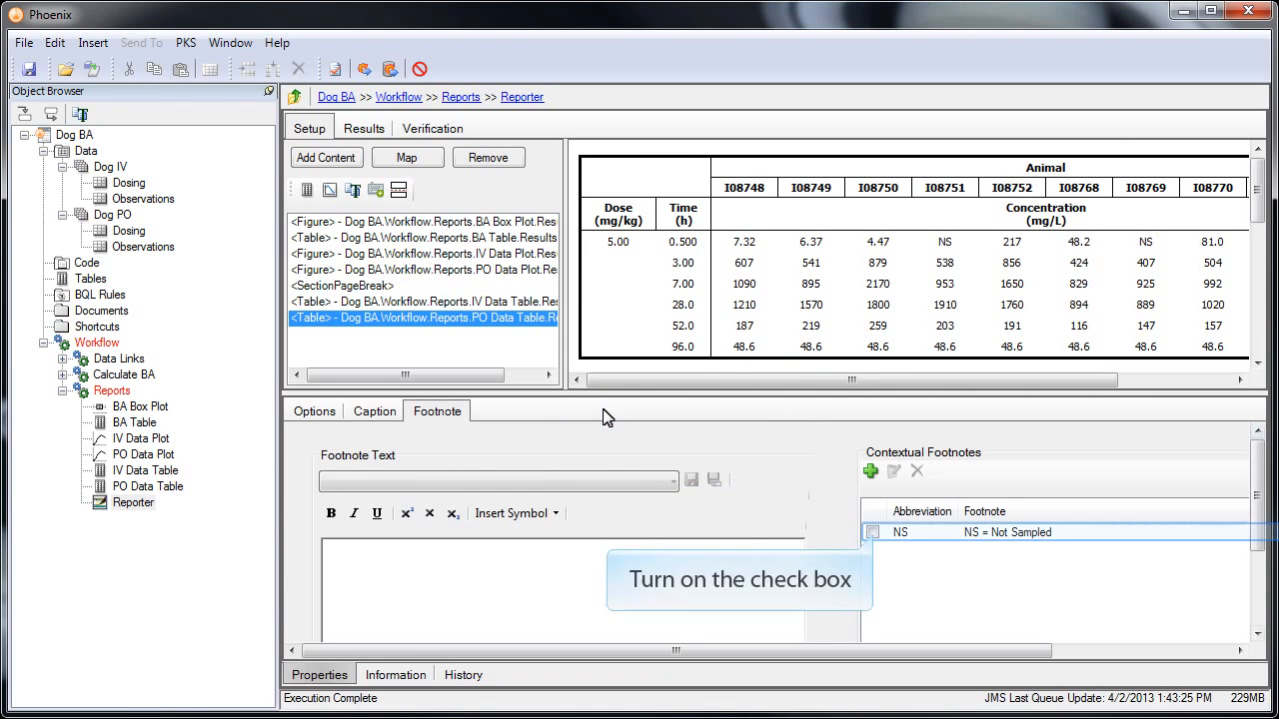
click(873, 533)
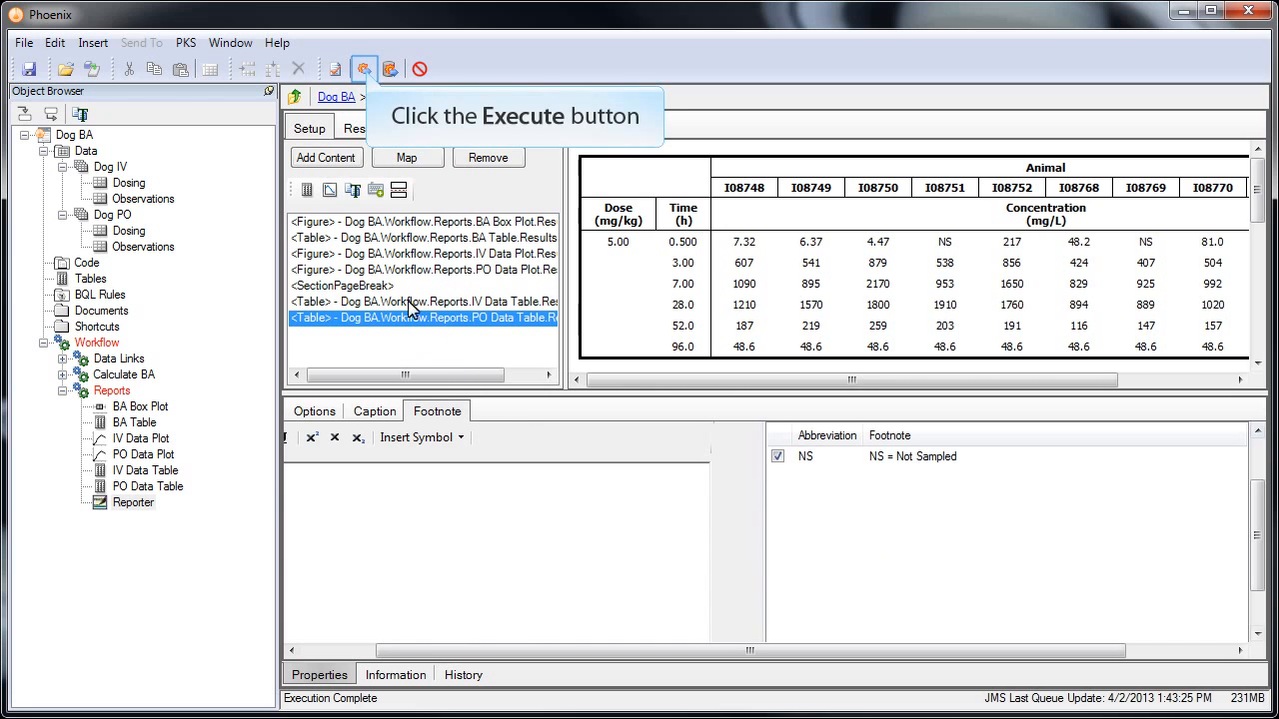
click(363, 70)
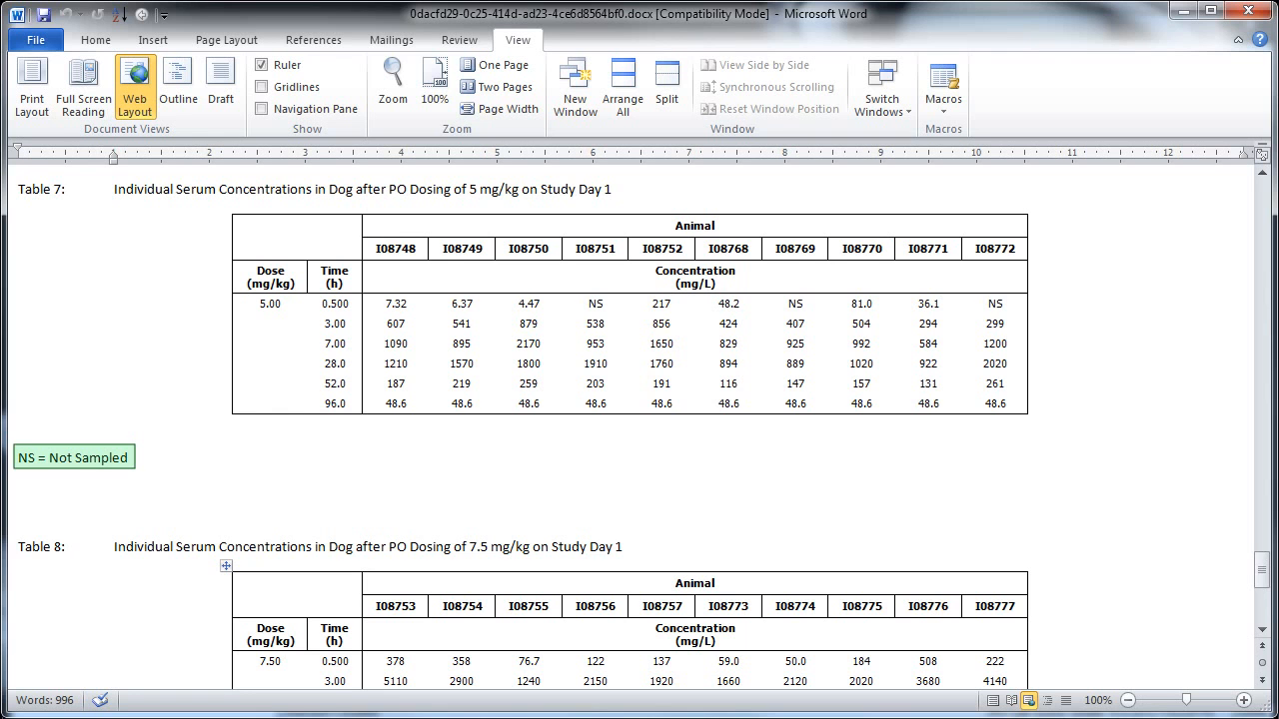
- Scroll past Table 7's NS note down to Table 8's 7.5 mg/kg PO concentrations
key(Page_Down)
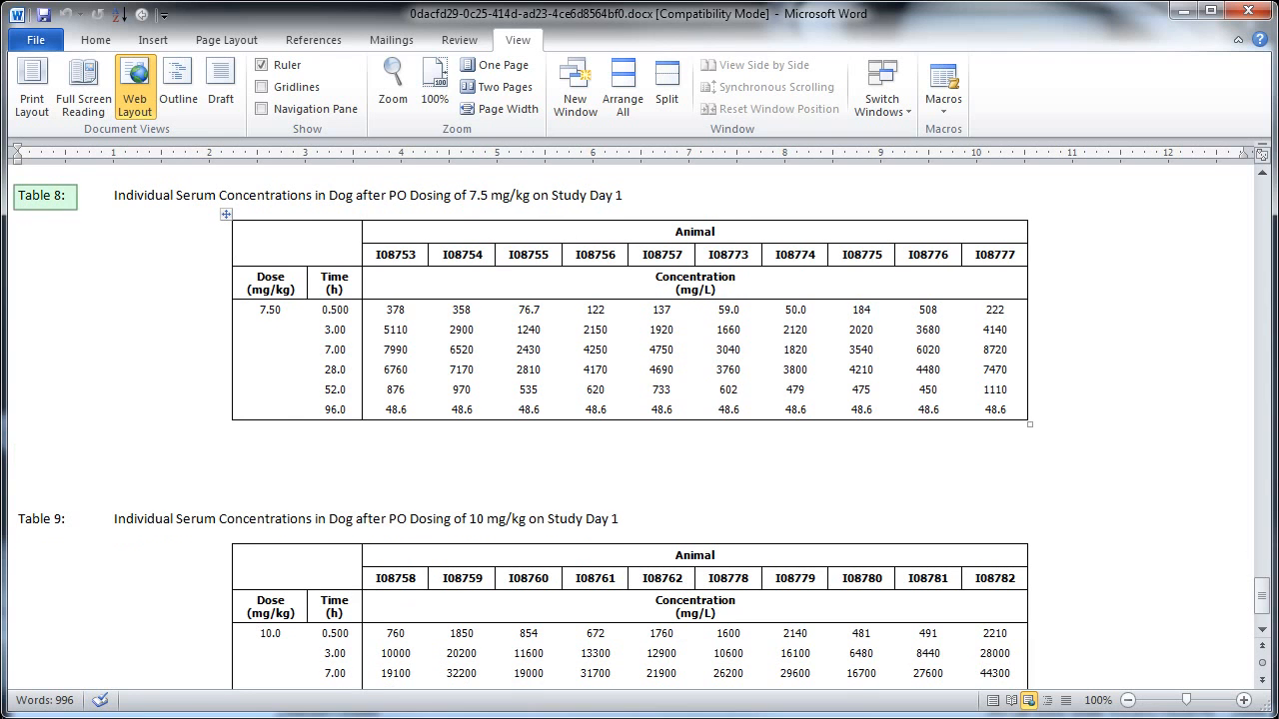